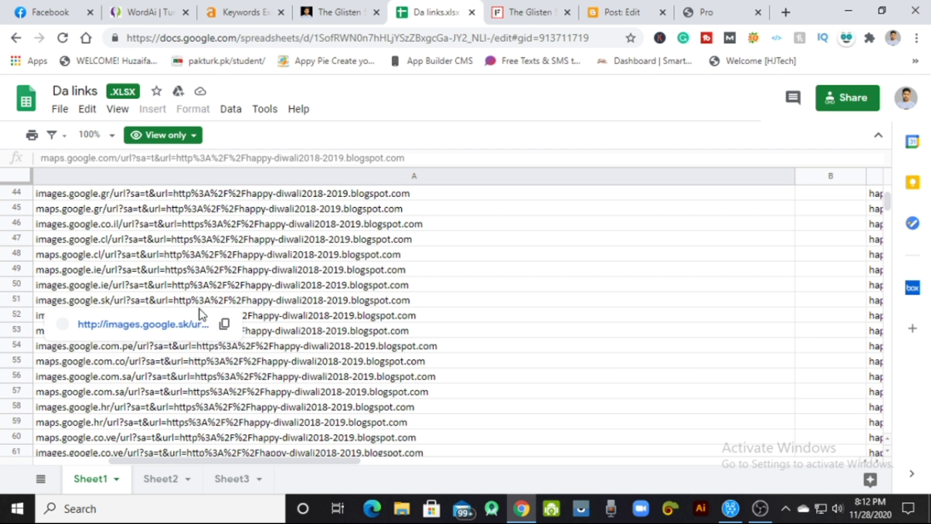
# - Examine the redirect links in column A and the keywords and URLs in columns C and D of the Da links Sheet1
pyautogui.scroll(-3, 422, 291)
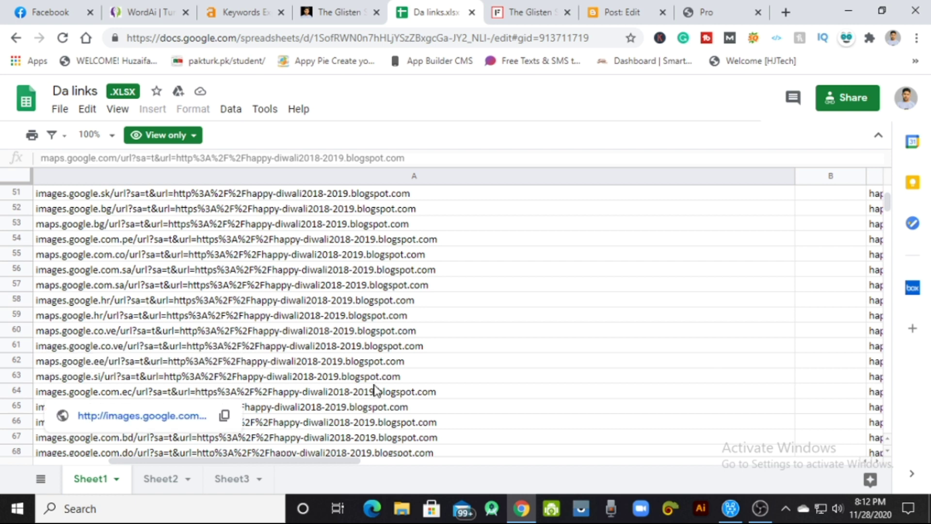
pyautogui.moveTo(886, 200); pyautogui.dragTo(886, 194)
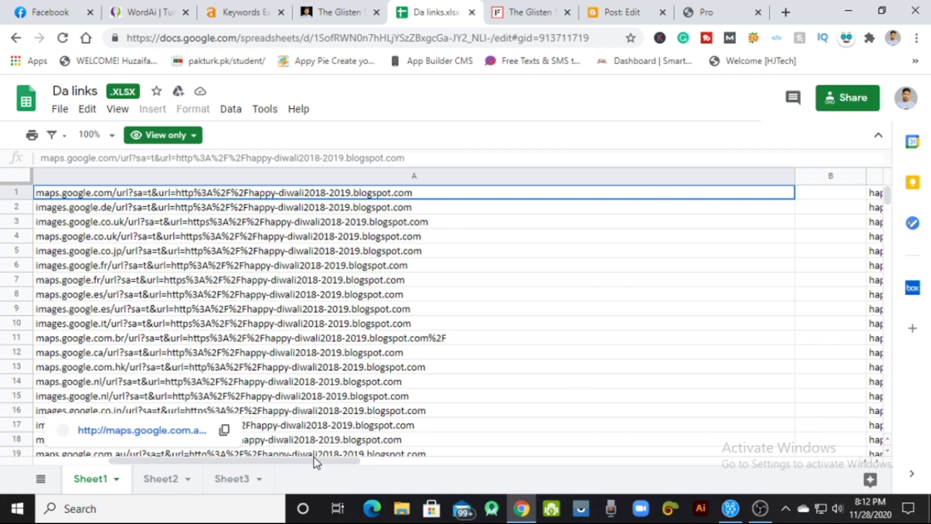
pyautogui.moveTo(324, 467); pyautogui.dragTo(481, 468)
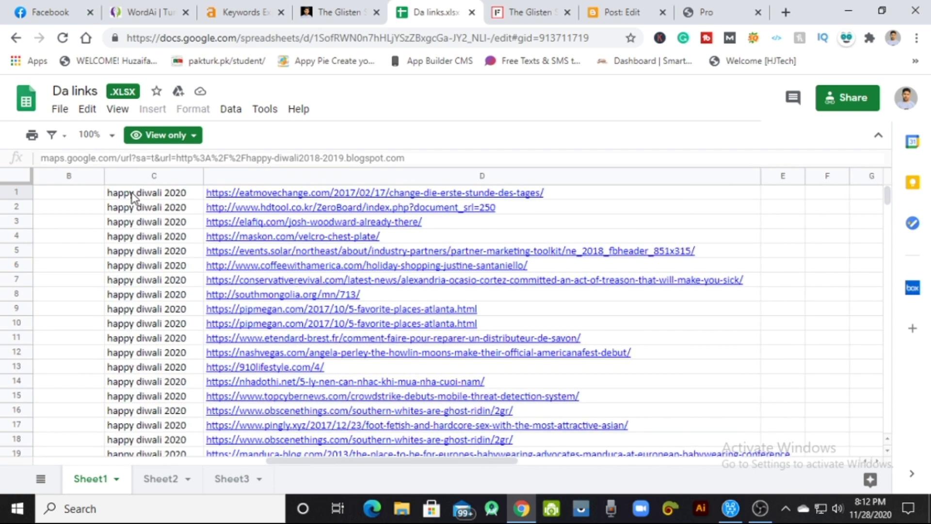
pyautogui.click(154, 311)
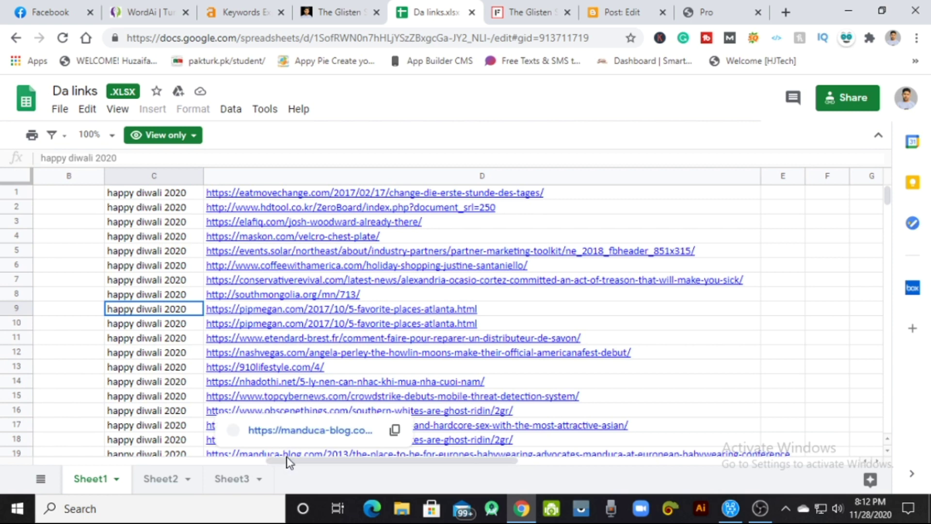
pyautogui.click(272, 454)
pyautogui.click(126, 425)
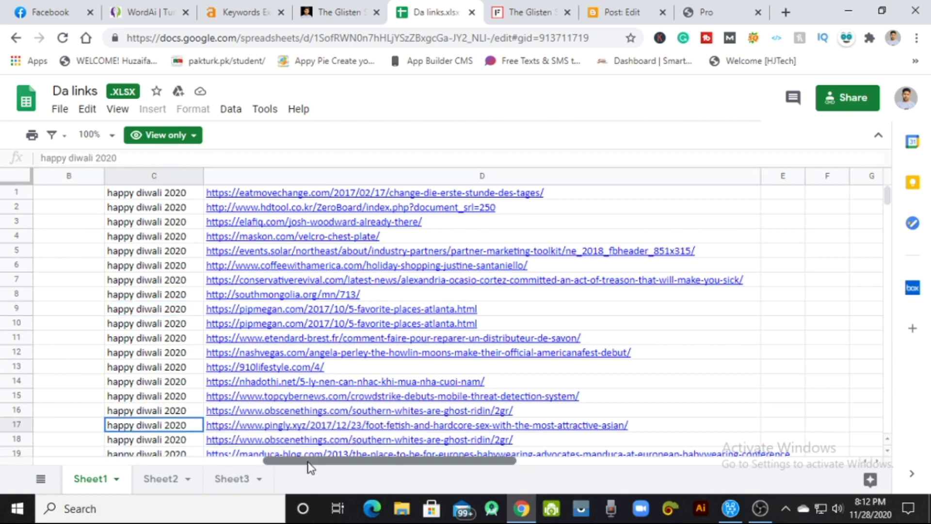
pyautogui.moveTo(313, 460); pyautogui.dragTo(80, 460)
pyautogui.moveTo(68, 323)
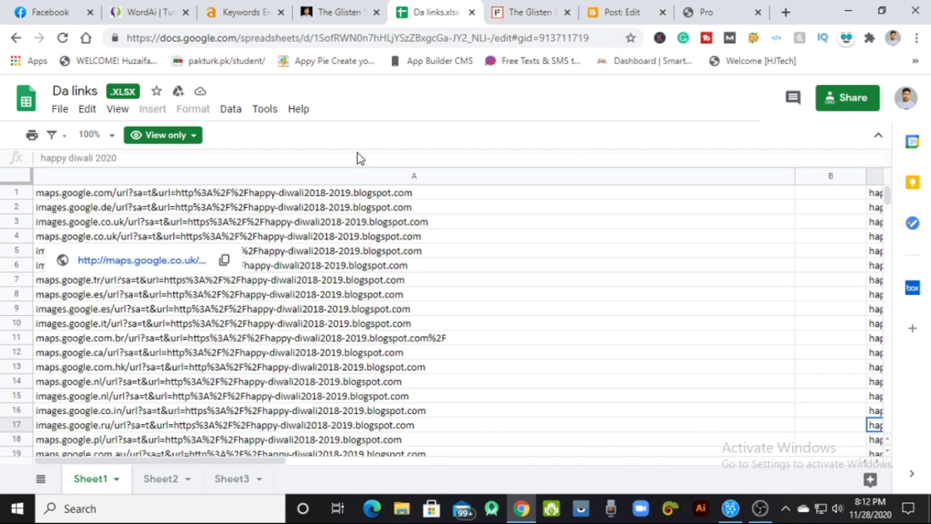
pyautogui.click(506, 211)
pyautogui.click(467, 196)
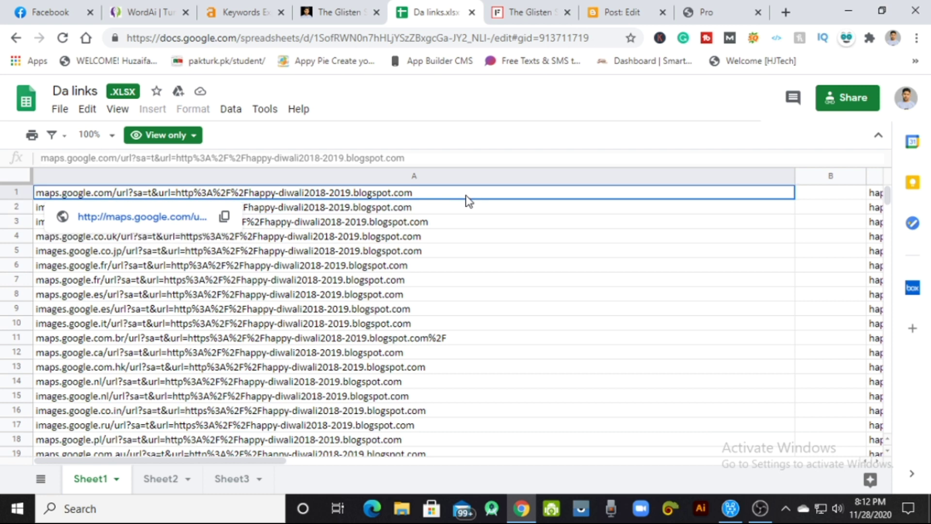
pyautogui.click(439, 224)
pyautogui.click(403, 199)
# - Switch to the Blogger editor and change the The Glisten SEO post from HTML view to Compose view
pyautogui.click(507, 13)
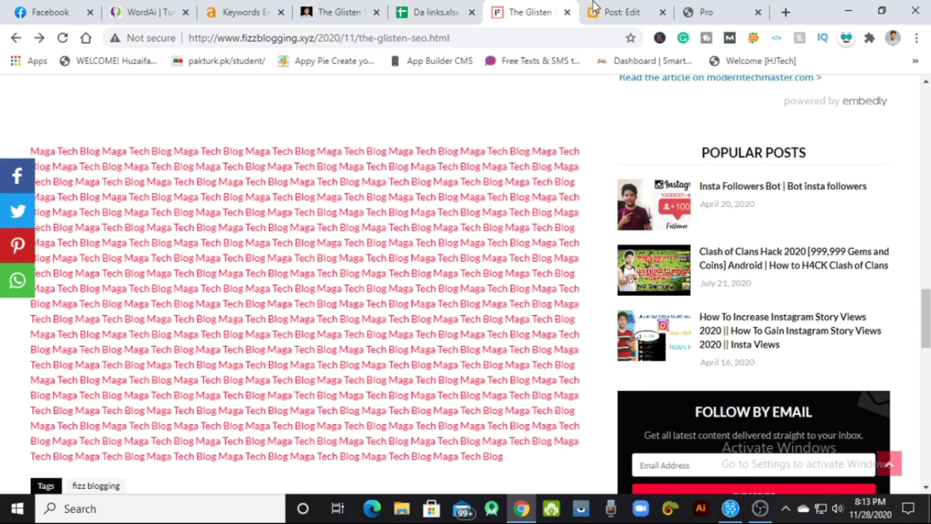
pyautogui.click(613, 12)
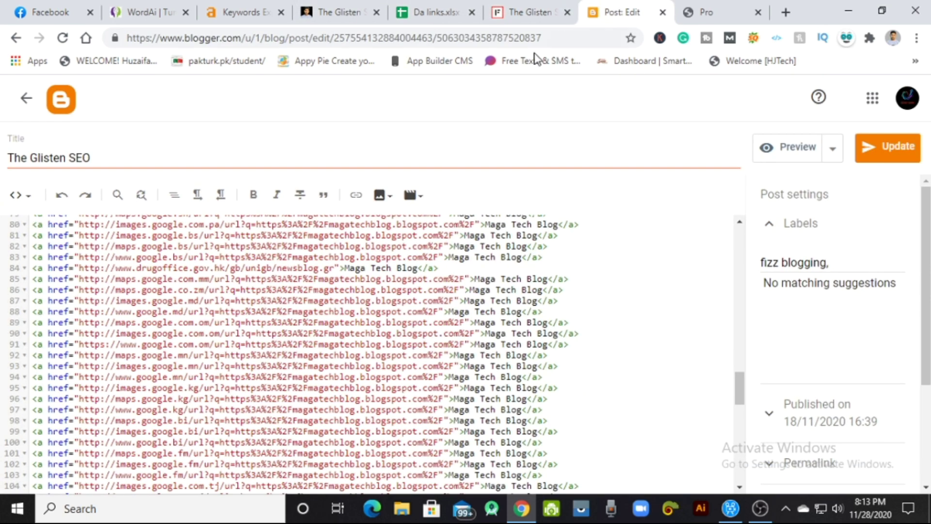
pyautogui.click(11, 196)
pyautogui.click(62, 235)
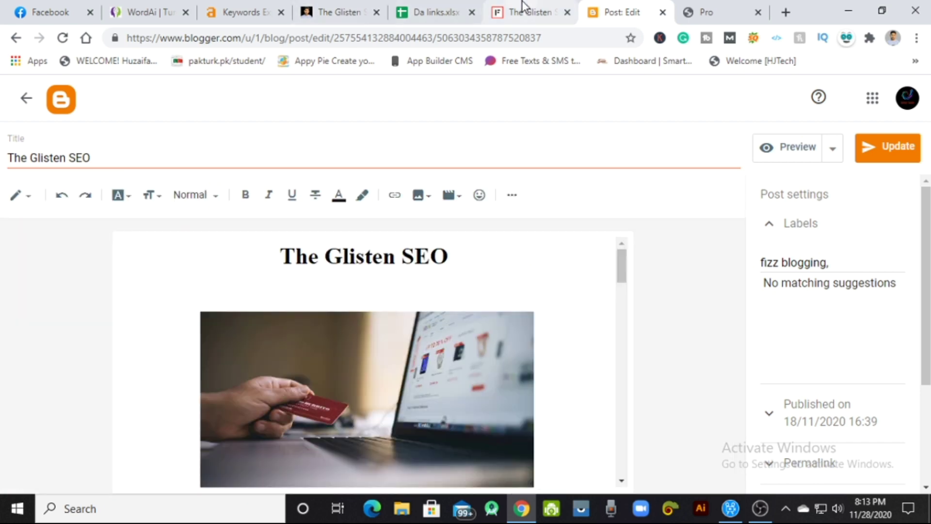
# - Examine the published The Glisten SEO article, from its image and introduction down to the block of Maga Tech Blog links
pyautogui.click(522, 2)
pyautogui.scroll(1, 519, 297)
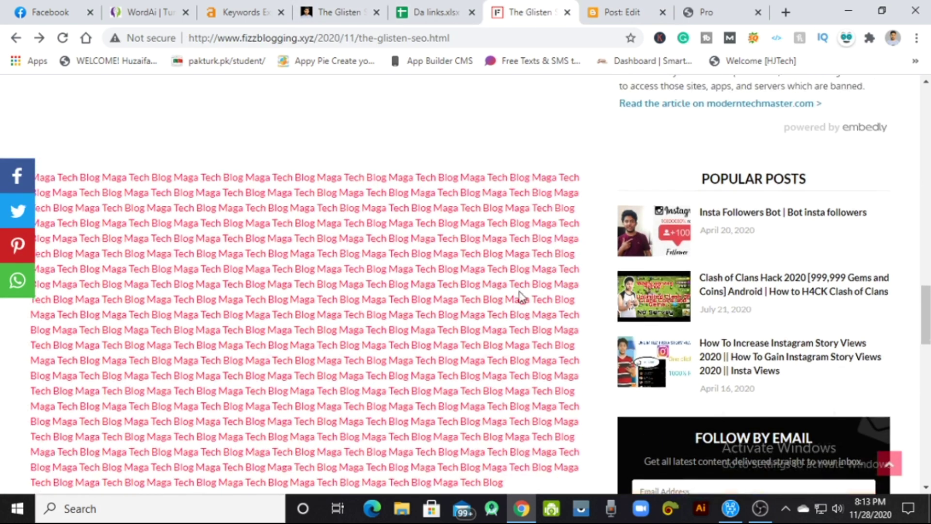
pyautogui.scroll(15, 520, 295)
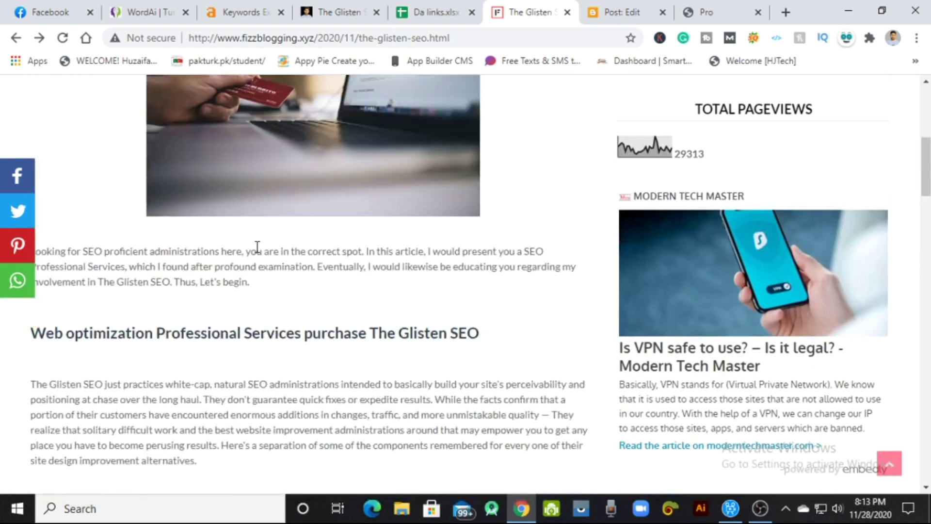
pyautogui.scroll(3, 166, 264)
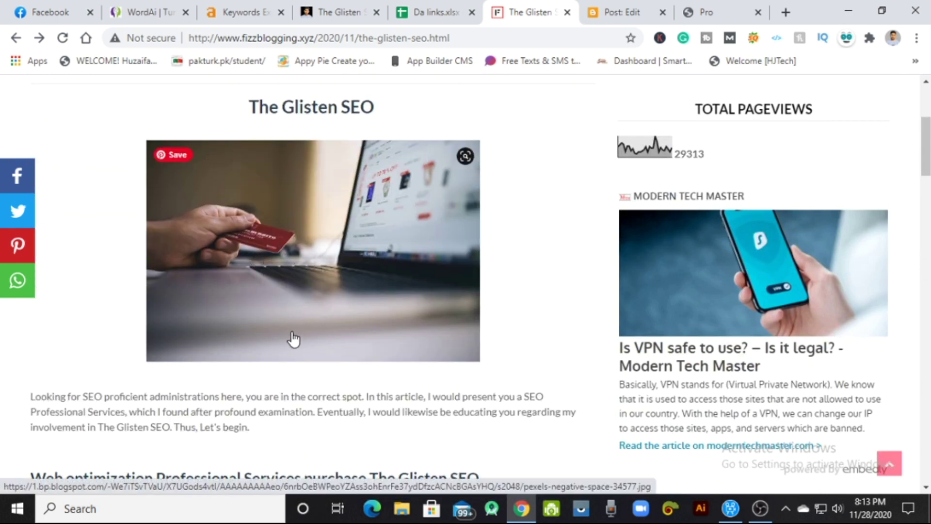
pyautogui.scroll(-3, 297, 339)
pyautogui.tripleClick(92, 251)
pyautogui.click(218, 298)
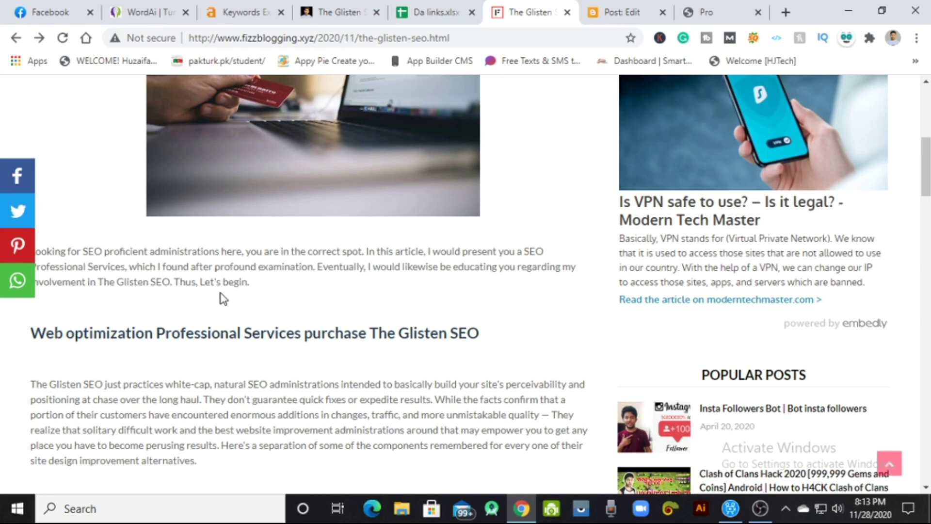
pyautogui.scroll(-2, 223, 297)
pyautogui.scroll(-18, 213, 315)
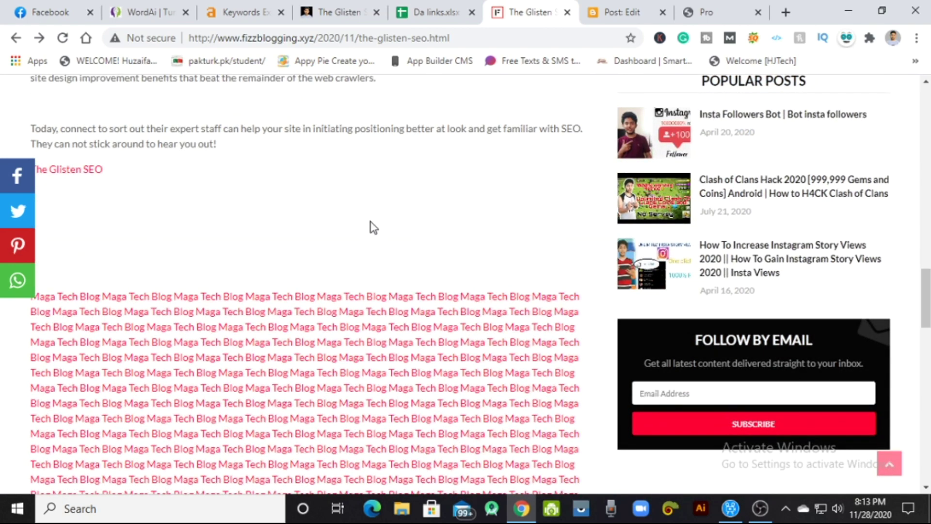
pyautogui.moveTo(44, 291); pyautogui.dragTo(538, 410)
pyautogui.click(536, 410)
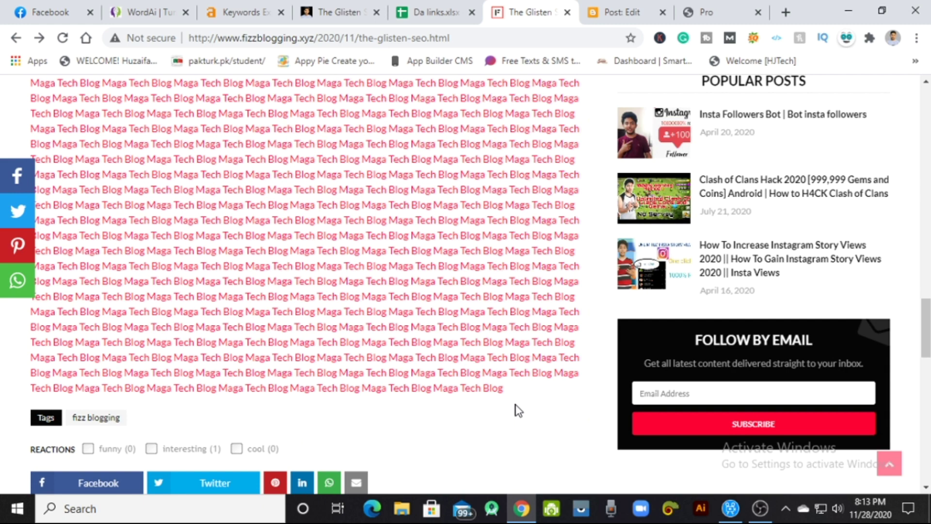
pyautogui.scroll(3, 185, 427)
pyautogui.scroll(-3, 146, 357)
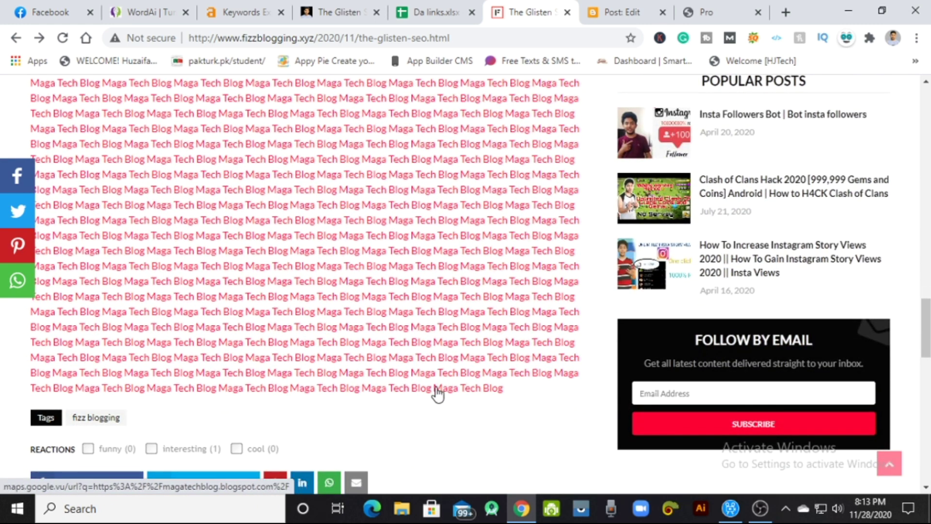
# - Follow one of the last Maga Tech Blog links and open its redirect destination, magatechblog.blogspot.com, in a new tab
pyautogui.click(473, 401)
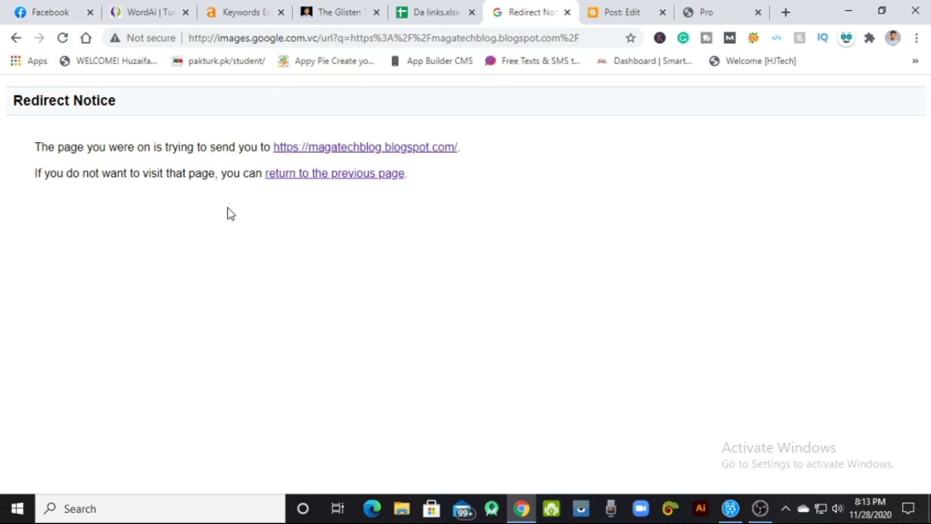
pyautogui.rightClick(347, 152)
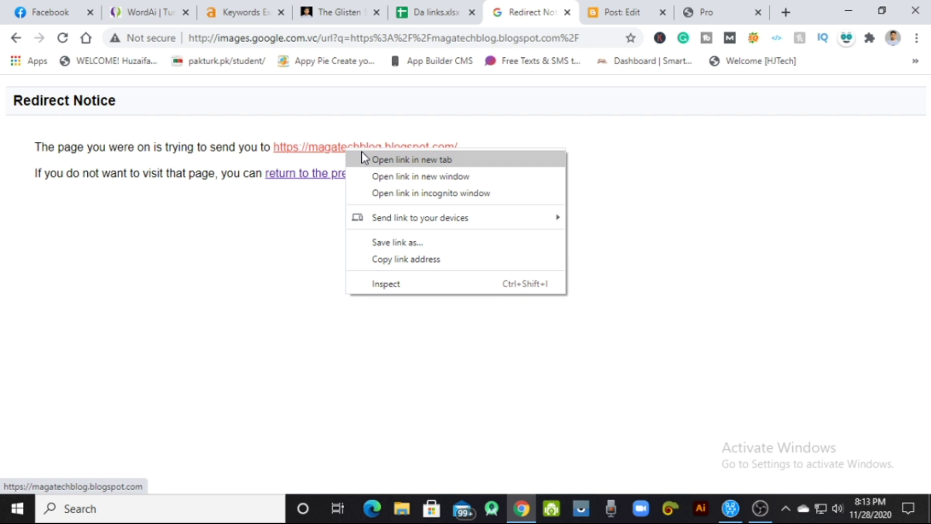
pyautogui.click(365, 159)
pyautogui.click(554, 1)
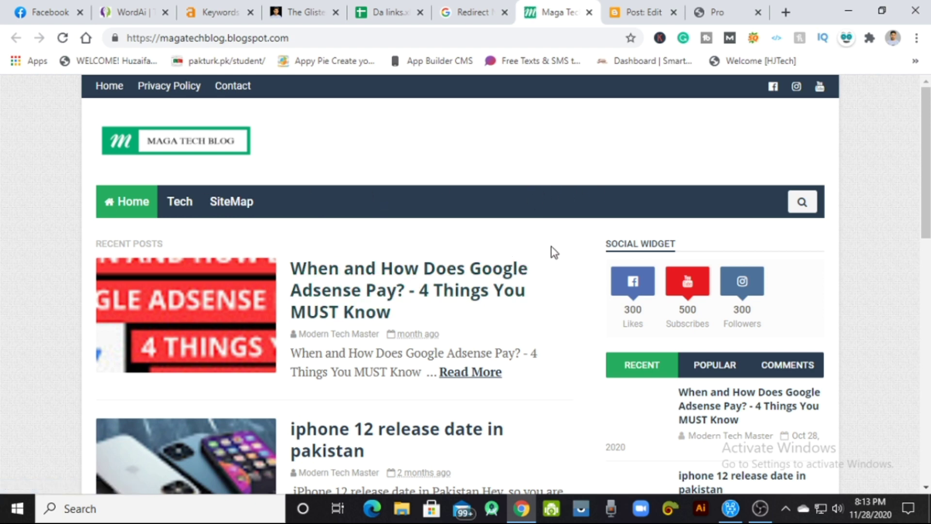
# - Search Google for "google excel" in a new tab and open the Google Sheets page from the results
pyautogui.click(786, 12)
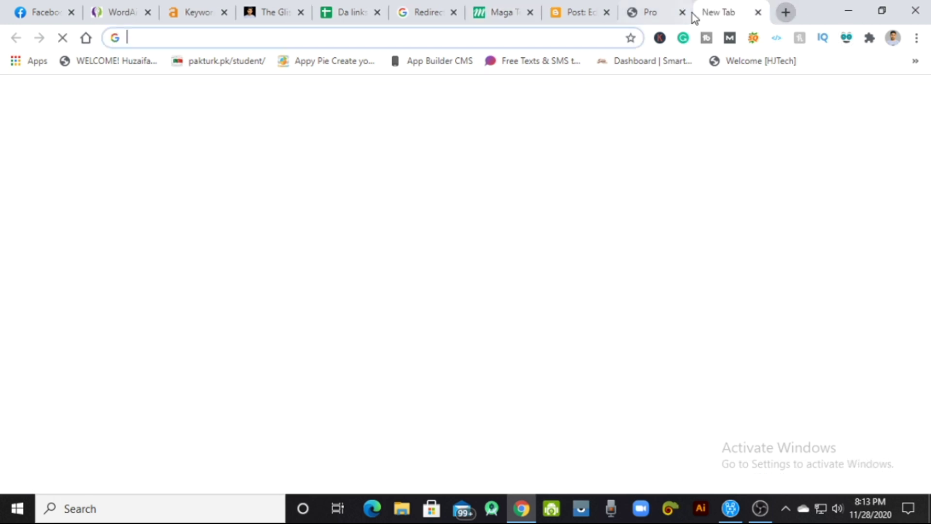
pyautogui.write('google ')
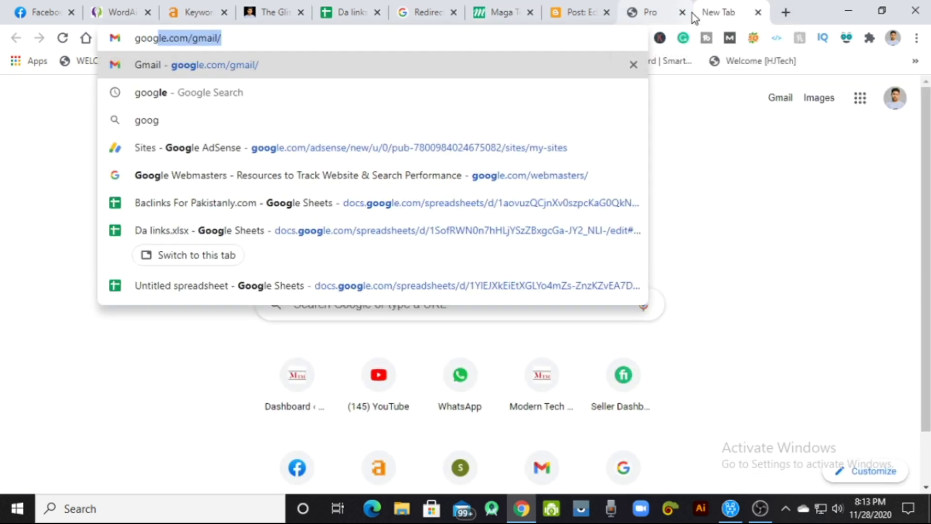
pyautogui.write('excel')
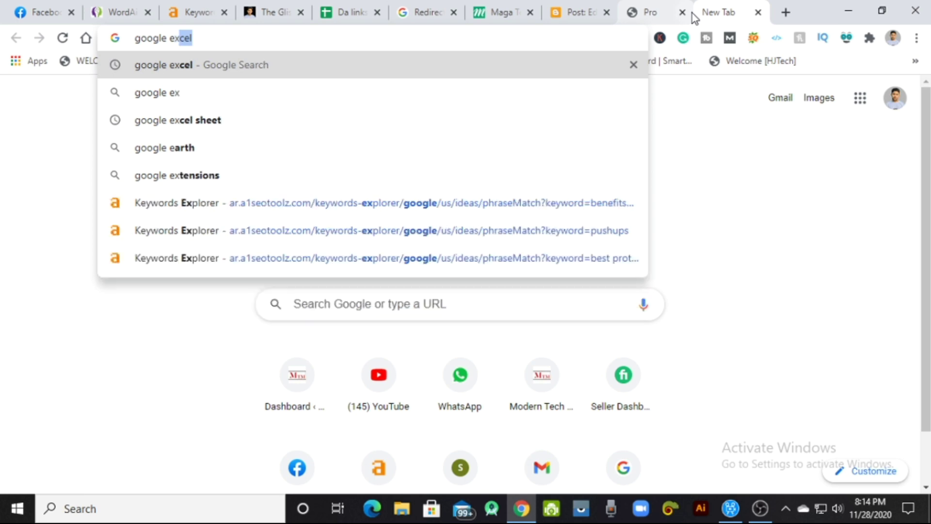
pyautogui.press('Return')
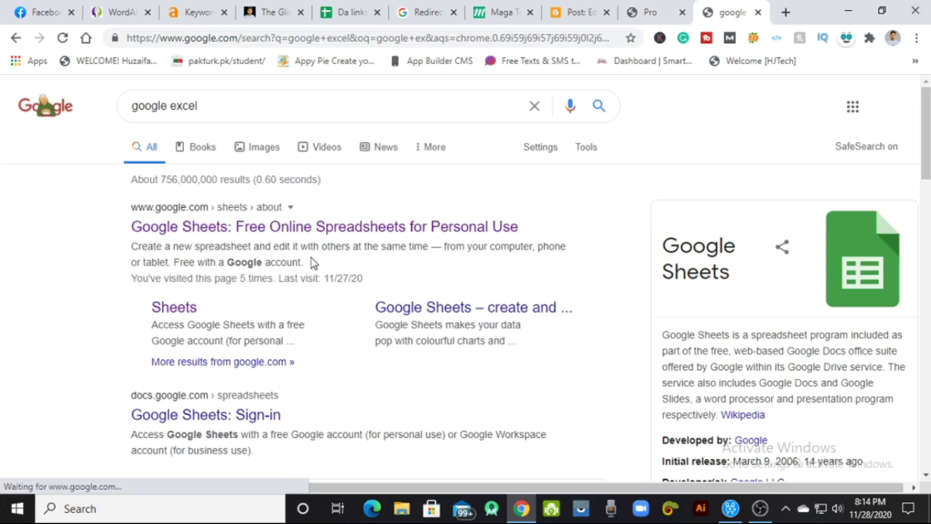
pyautogui.click(239, 240)
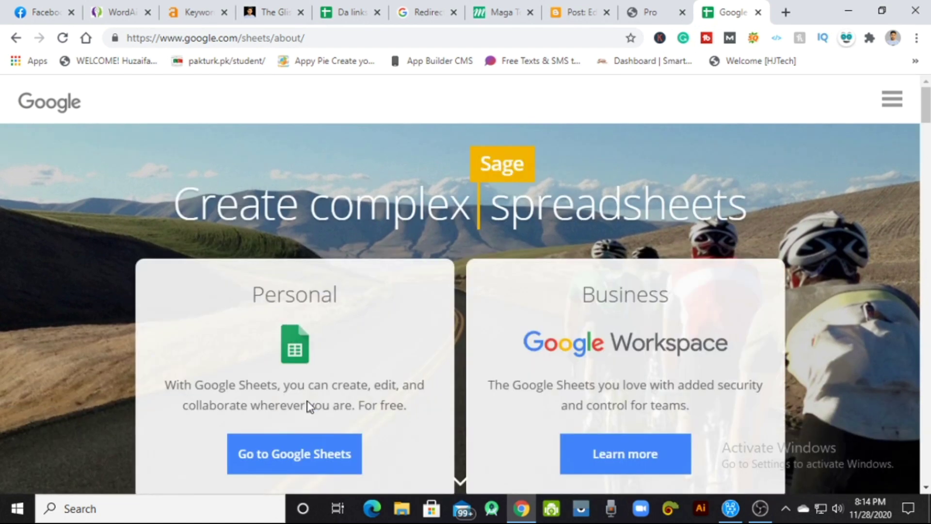
# - Create a blank spreadsheet in Google Sheets and widen column A to several times its default width
pyautogui.click(237, 442)
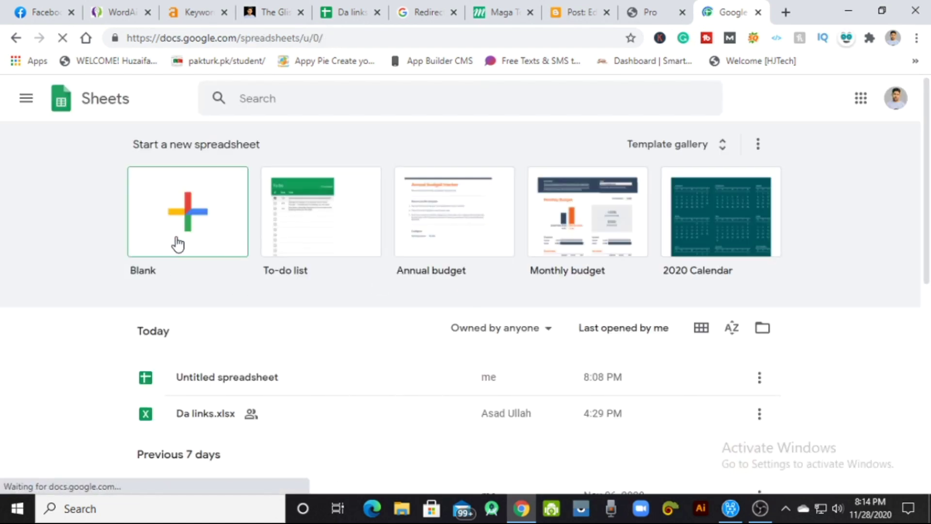
pyautogui.click(215, 250)
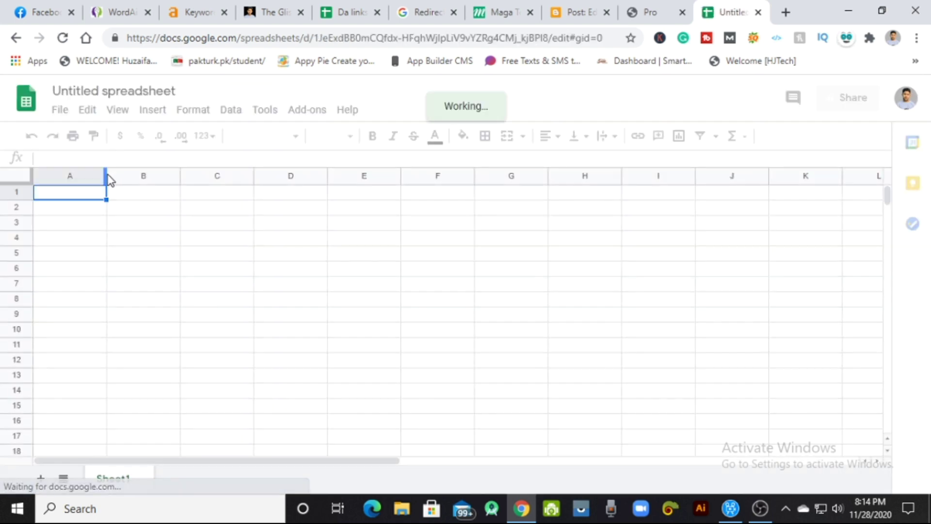
pyautogui.moveTo(144, 182); pyautogui.dragTo(458, 180)
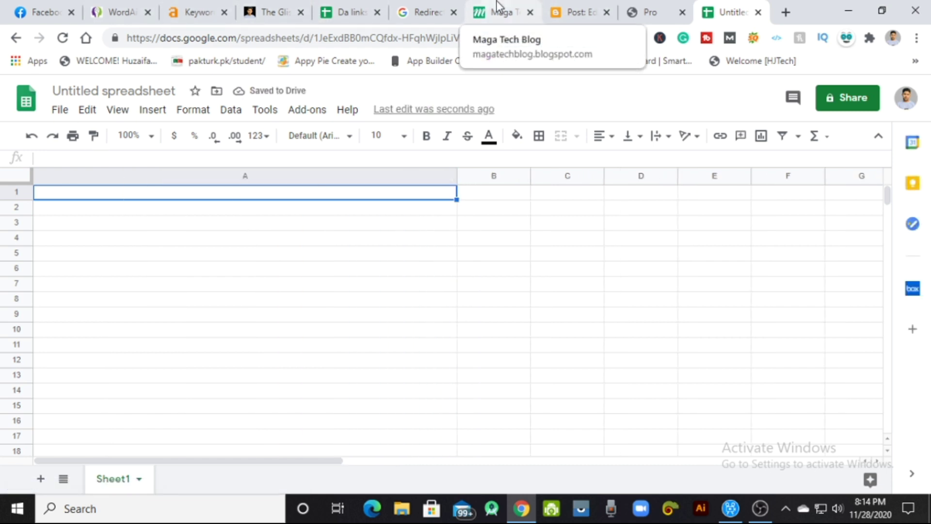
# - Copy the first 100 links, cells A1 to A100, from Sheet1 of the Da links spreadsheet
pyautogui.click(351, 12)
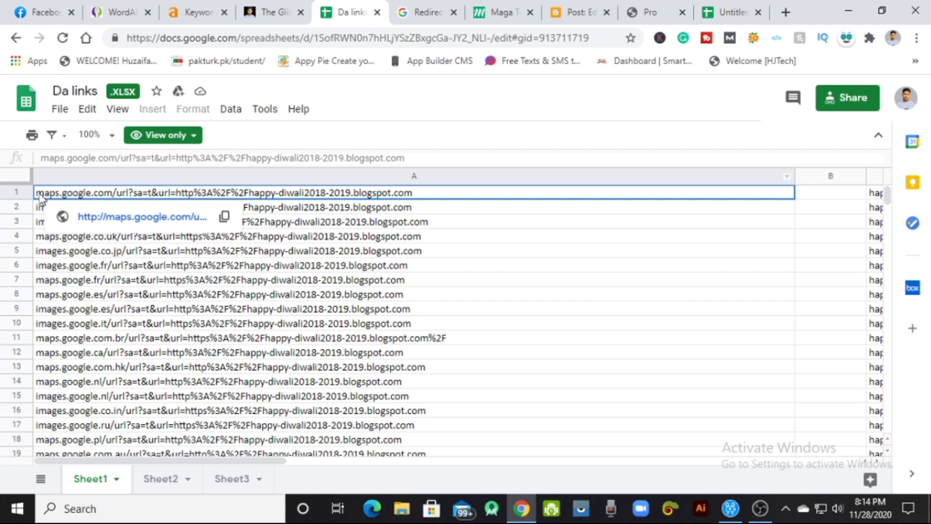
pyautogui.click(268, 306)
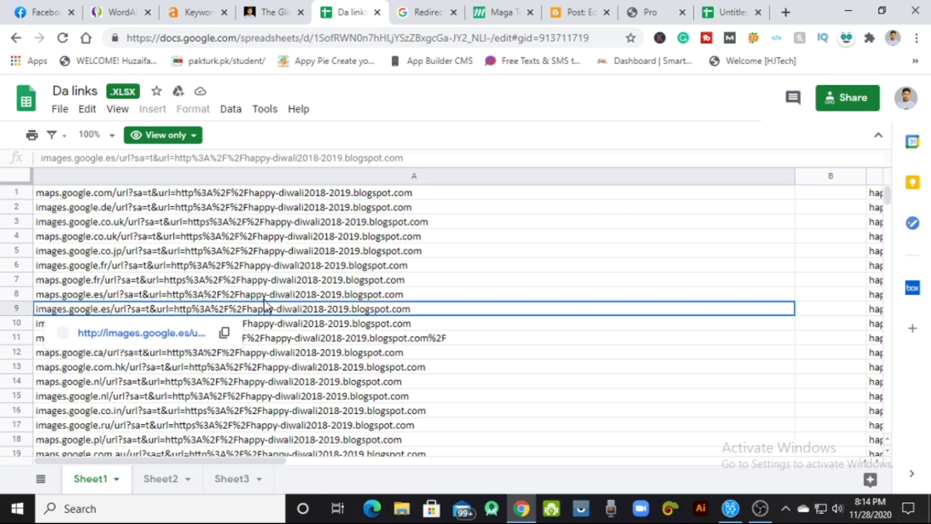
pyautogui.click(45, 196)
pyautogui.moveTo(43, 196); pyautogui.dragTo(380, 479)
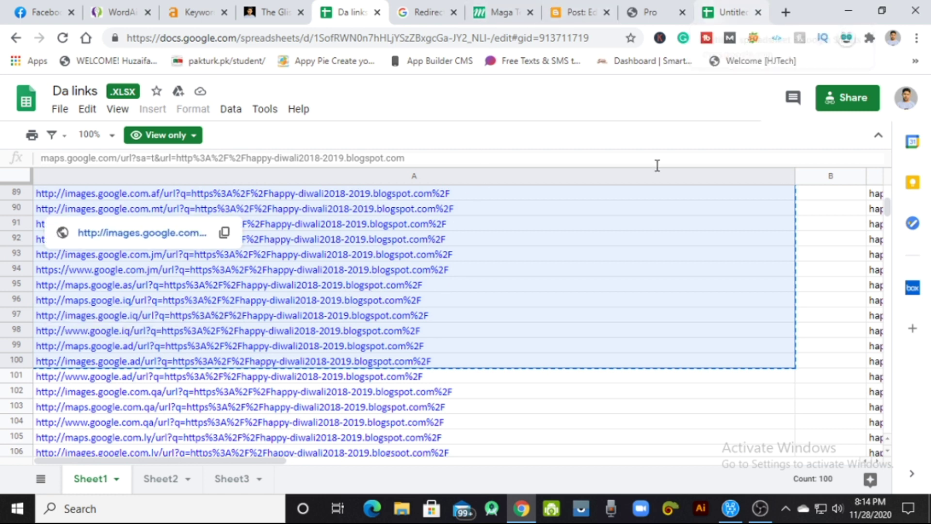
# - Paste the copied links into column A of the untitled spreadsheet starting at A1, and check the pasted rows
pyautogui.click(728, 13)
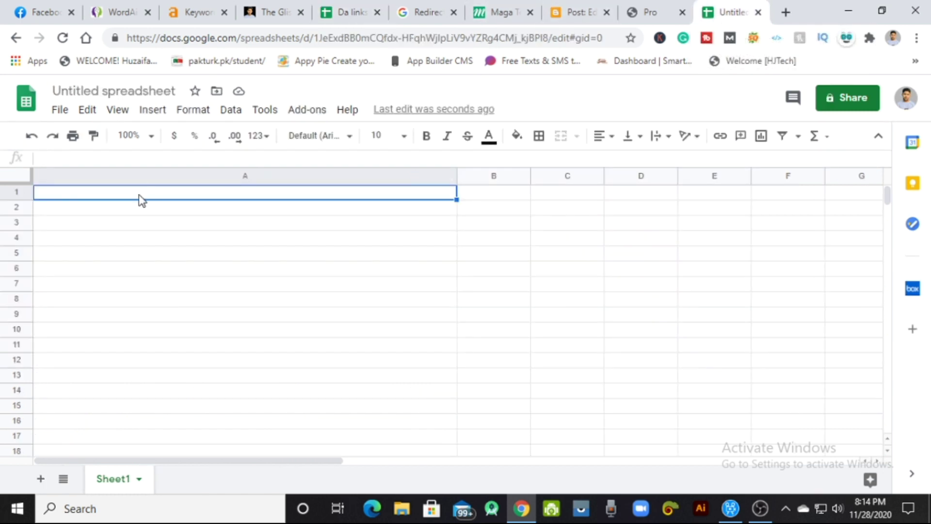
pyautogui.hotkey('ctrl', 'v')
pyautogui.scroll(-10, 160, 354)
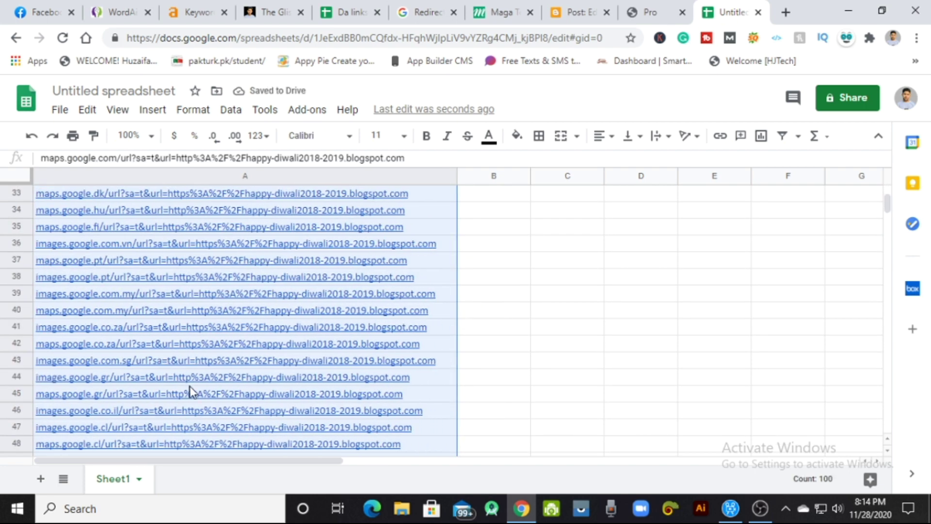
pyautogui.scroll(10, 464, 450)
pyautogui.scroll(1, 464, 422)
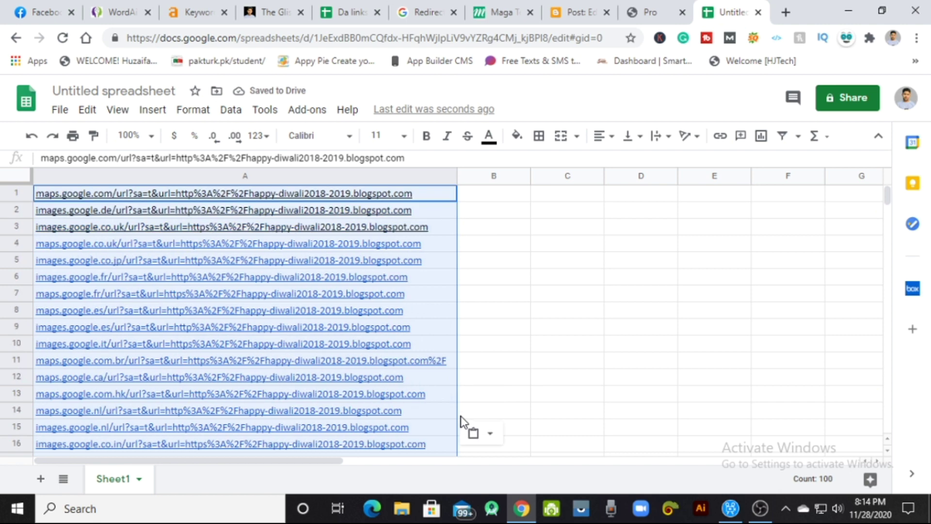
# - Copy the first 100 keywords, cells C1 to C100, from Sheet1 of the Da links spreadsheet
pyautogui.click(629, 11)
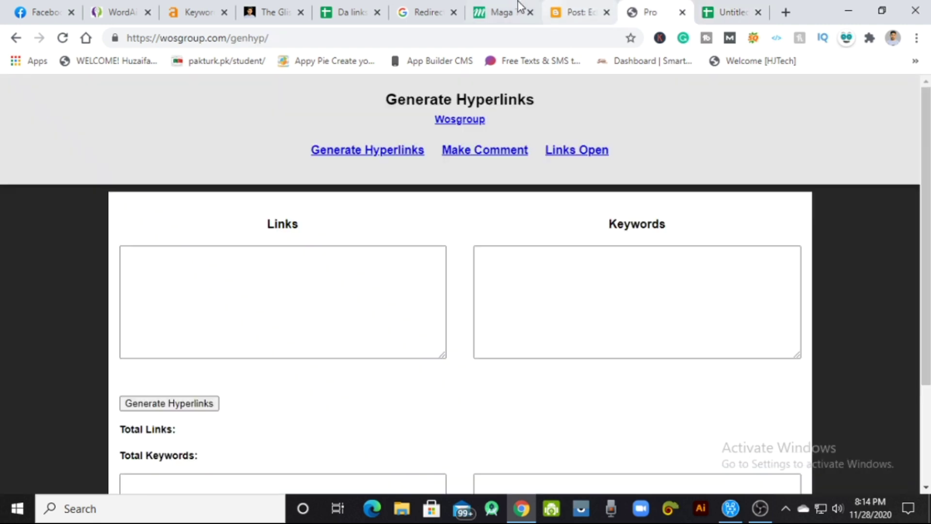
pyautogui.click(507, 12)
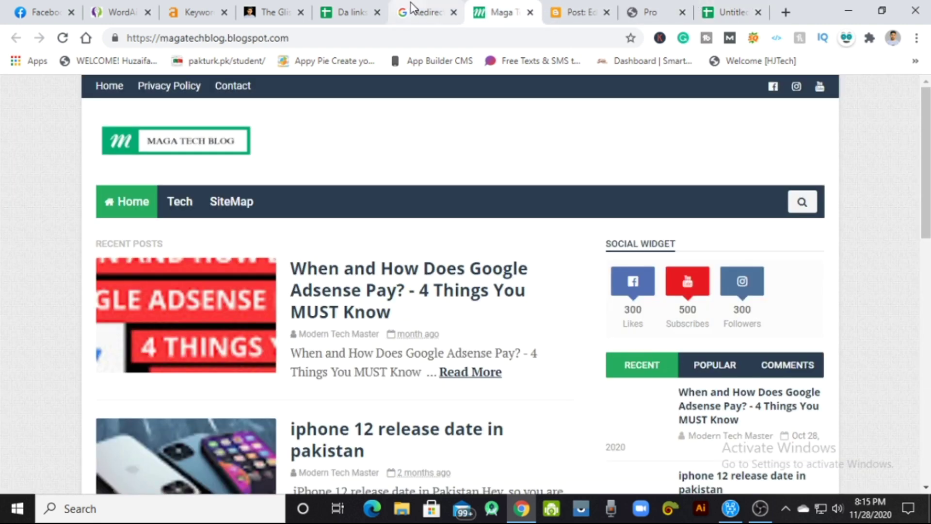
pyautogui.click(326, 7)
pyautogui.scroll(-15, 446, 301)
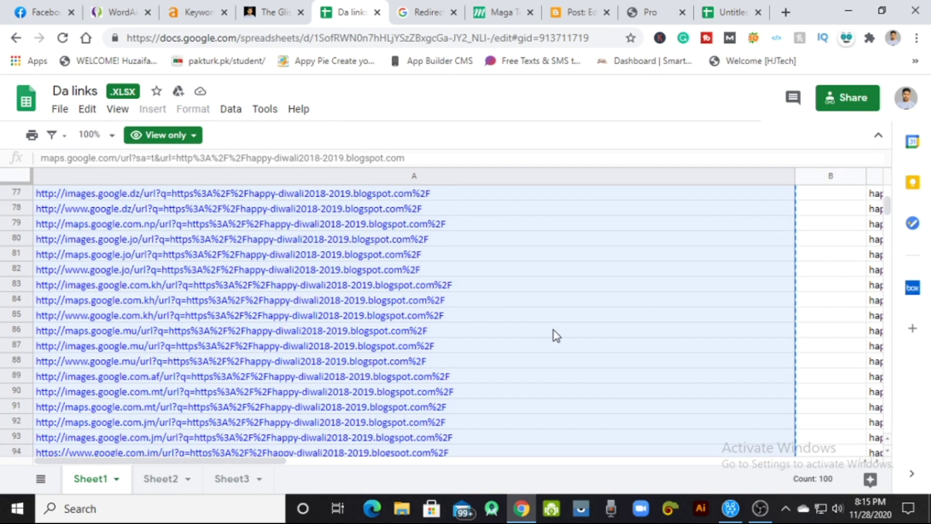
pyautogui.scroll(18, 556, 335)
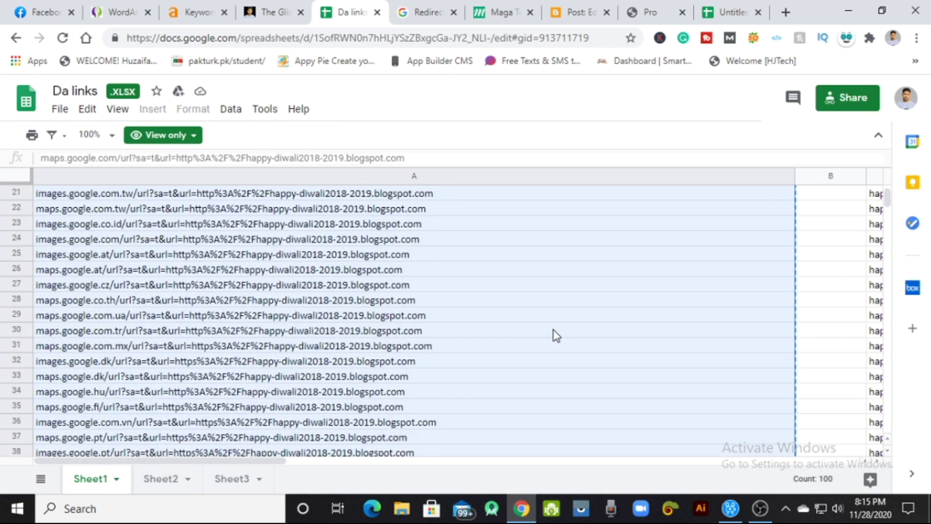
pyautogui.scroll(2, 556, 334)
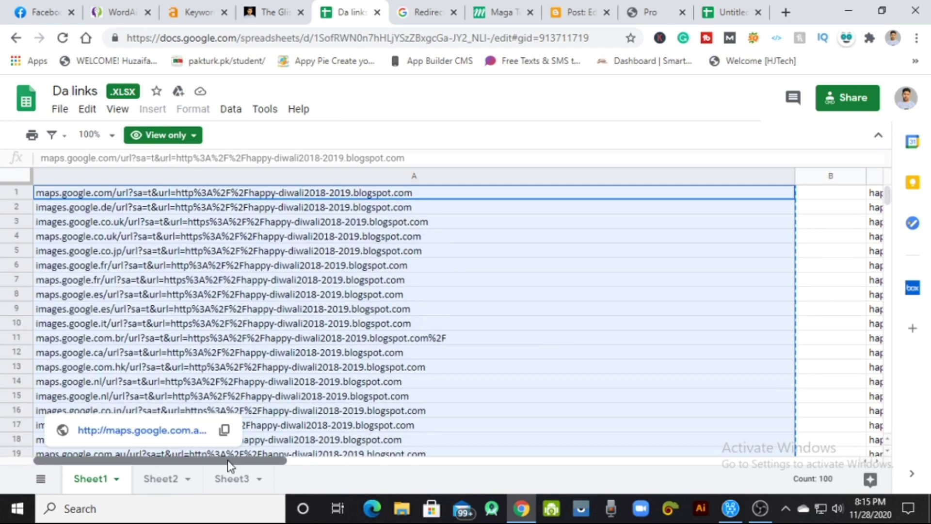
pyautogui.moveTo(260, 462); pyautogui.dragTo(457, 449)
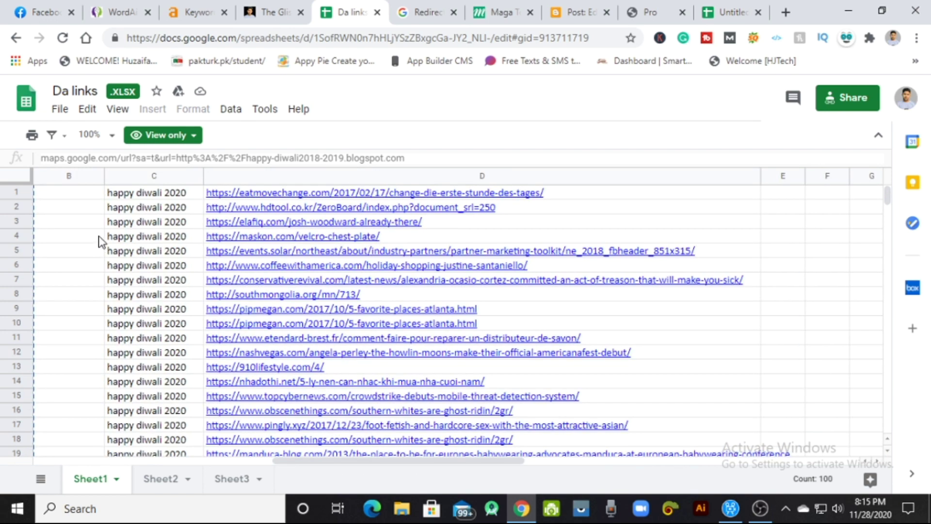
pyautogui.click(112, 195)
pyautogui.moveTo(111, 195); pyautogui.dragTo(161, 243)
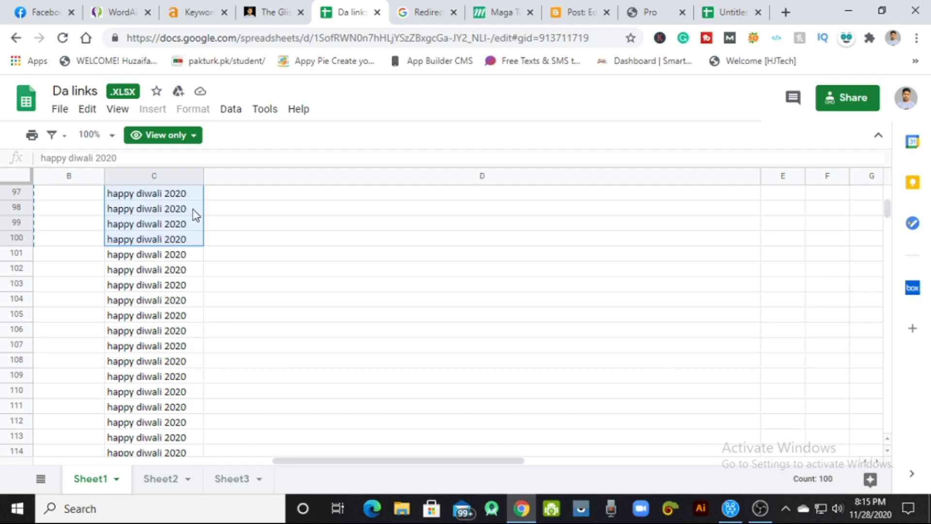
pyautogui.rightClick(150, 230)
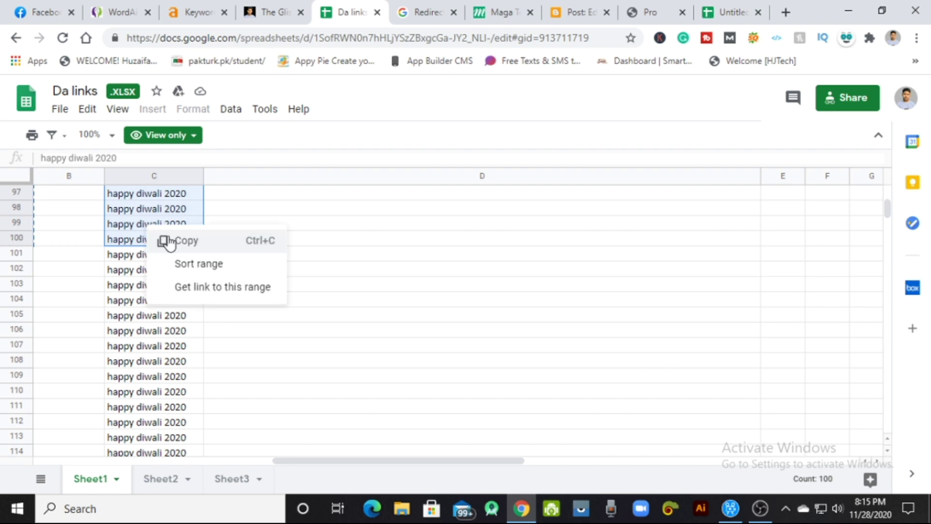
pyautogui.click(170, 241)
# - Widen column C of the untitled spreadsheet slightly, paste the copied keywords starting at C1, and check the pasted rows
pyautogui.click(728, 12)
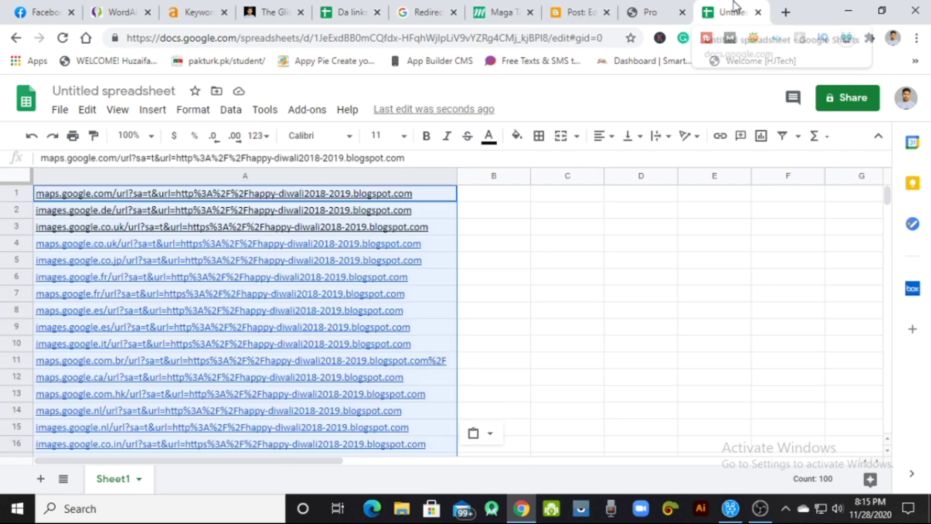
pyautogui.click(559, 197)
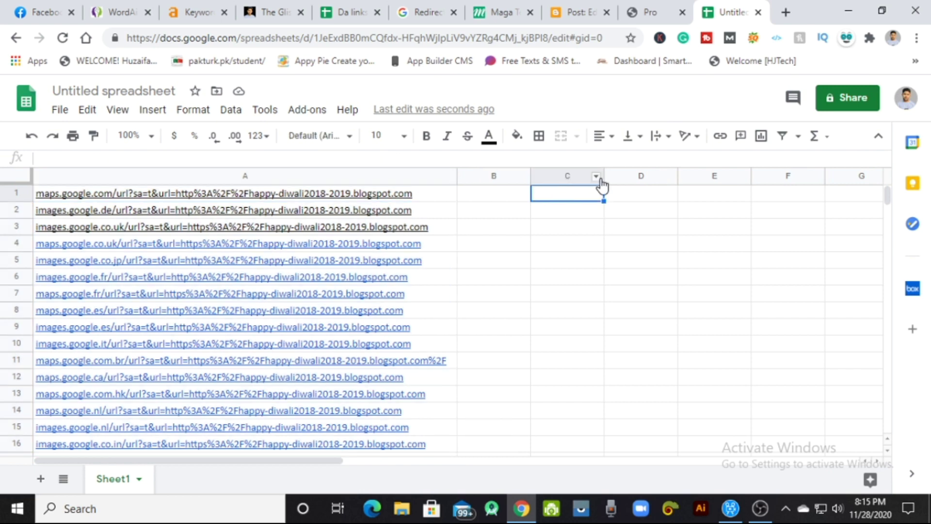
pyautogui.moveTo(604, 176); pyautogui.dragTo(636, 176)
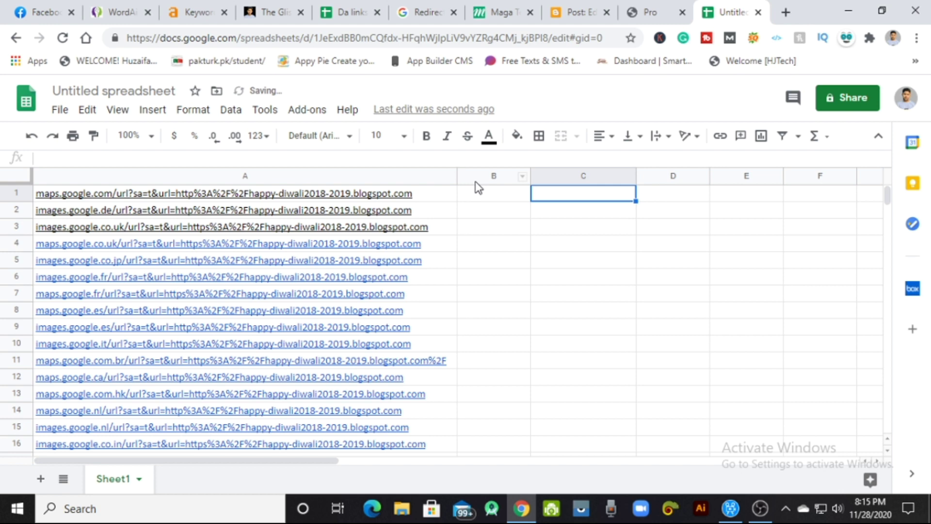
pyautogui.hotkey('ctrl', 'v')
pyautogui.scroll(-14, 611, 327)
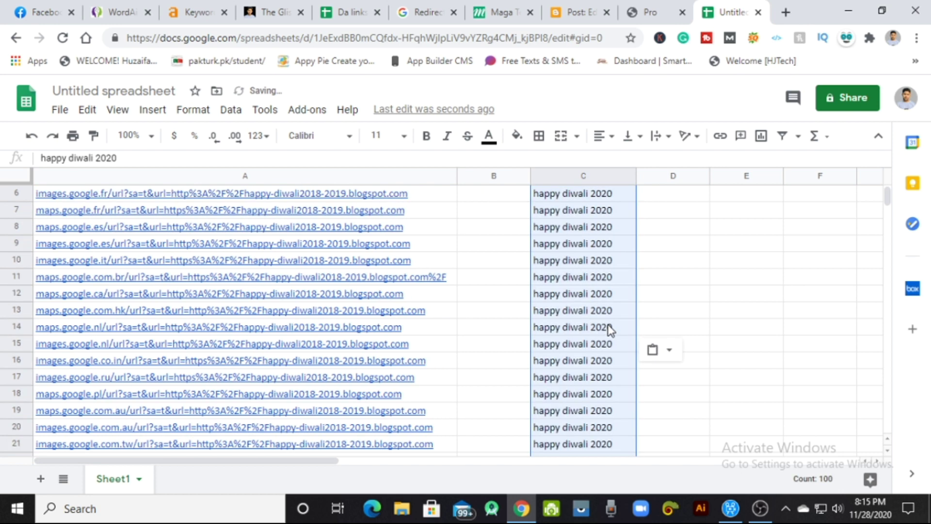
pyautogui.scroll(-10, 615, 327)
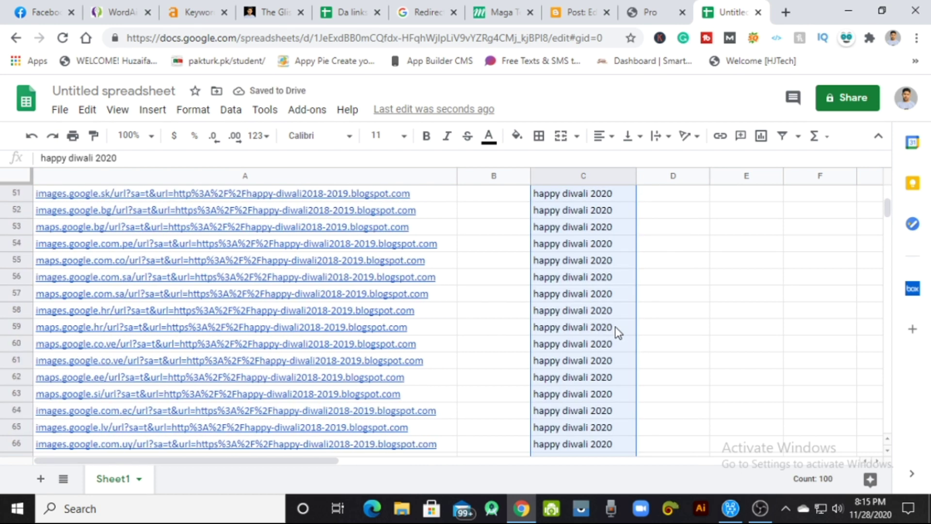
pyautogui.scroll(-9, 594, 379)
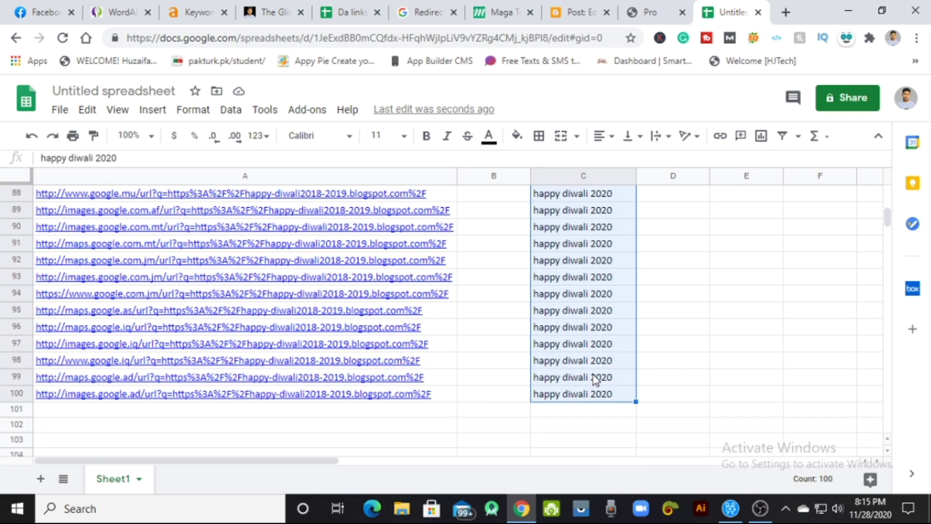
pyautogui.scroll(10, 593, 374)
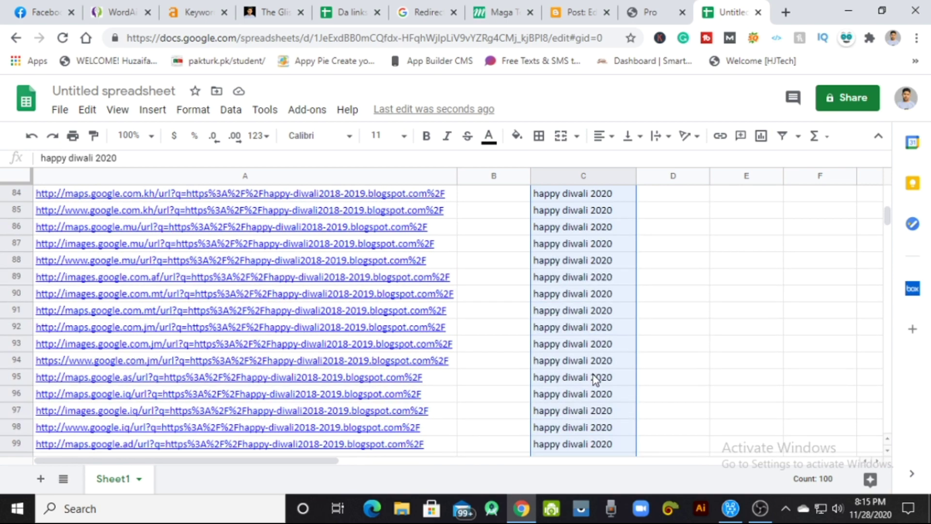
pyautogui.scroll(8, 551, 389)
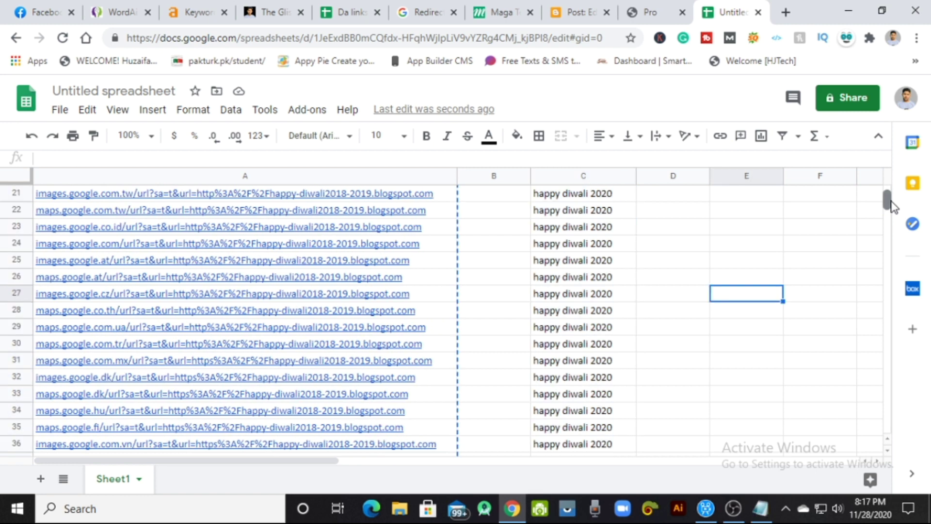
pyautogui.scroll(7, 728, 315)
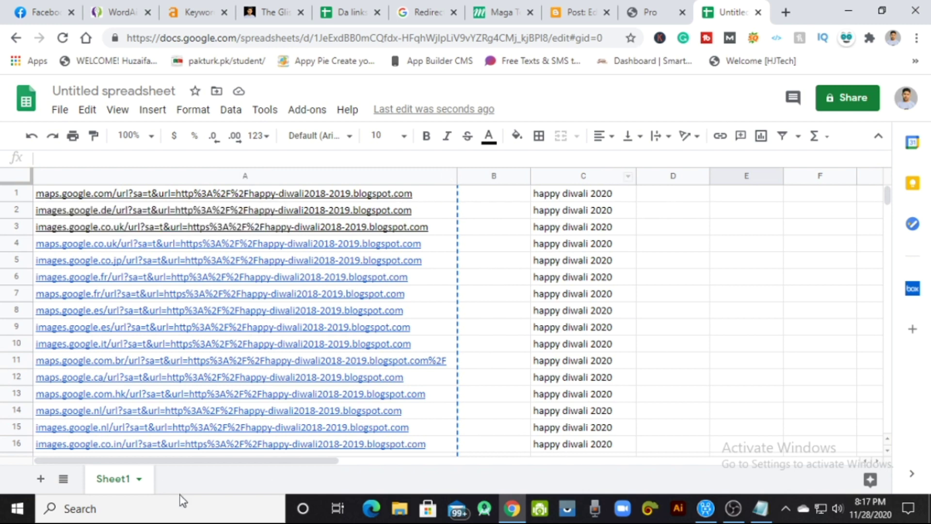
# - Open a new blank Notepad window
pyautogui.click(763, 513)
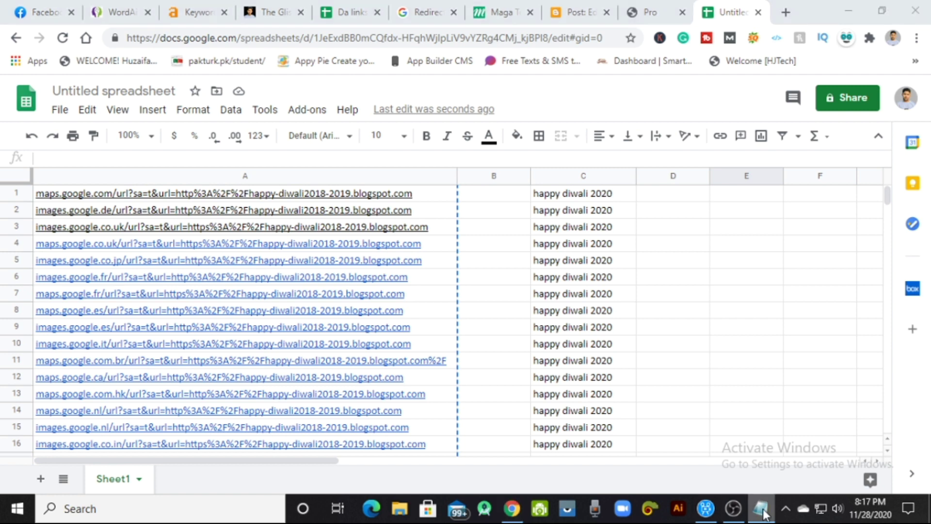
pyautogui.rightClick(762, 518)
pyautogui.click(760, 433)
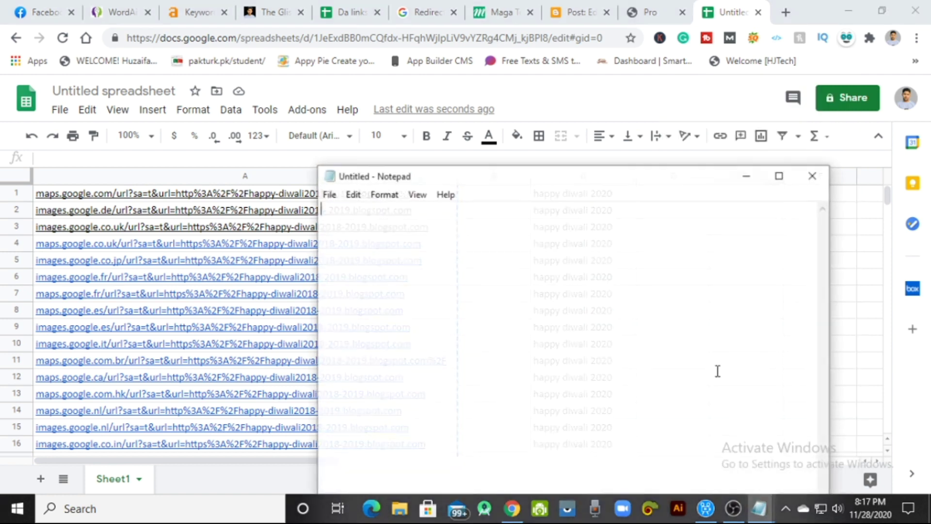
# - Copy the domain happy-diwali2018-2019.blogspot.com out of the link in cell A1 and put it on the first line of the blank Notepad note
pyautogui.click(228, 226)
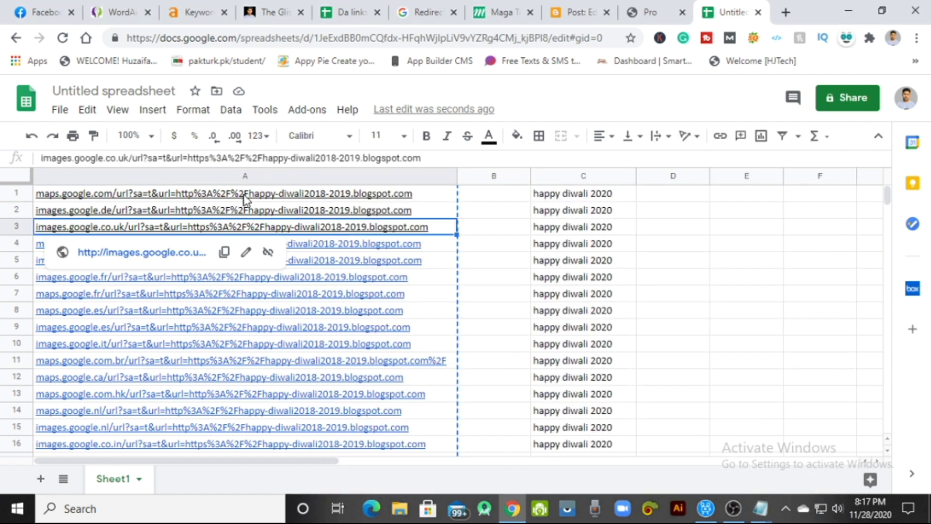
pyautogui.click(414, 196)
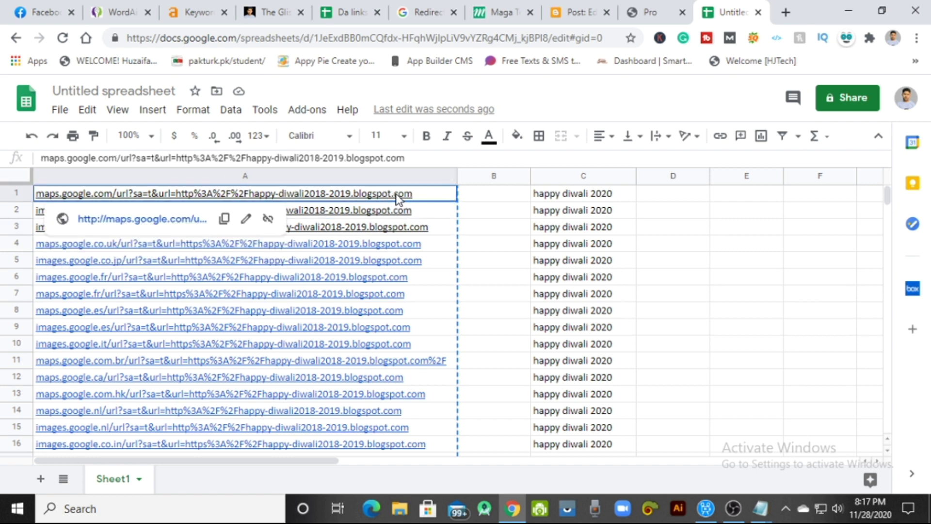
pyautogui.doubleClick(395, 194)
pyautogui.moveTo(427, 193); pyautogui.dragTo(263, 196)
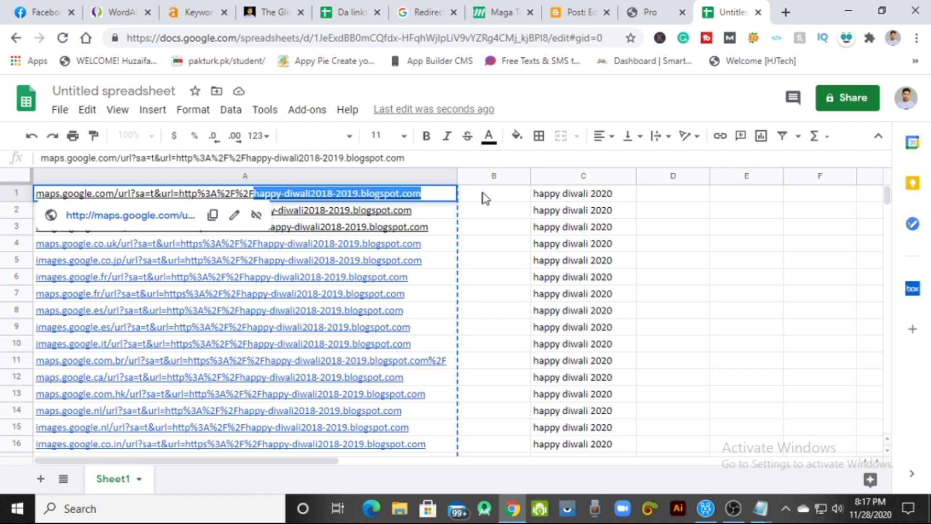
pyautogui.moveTo(759, 509)
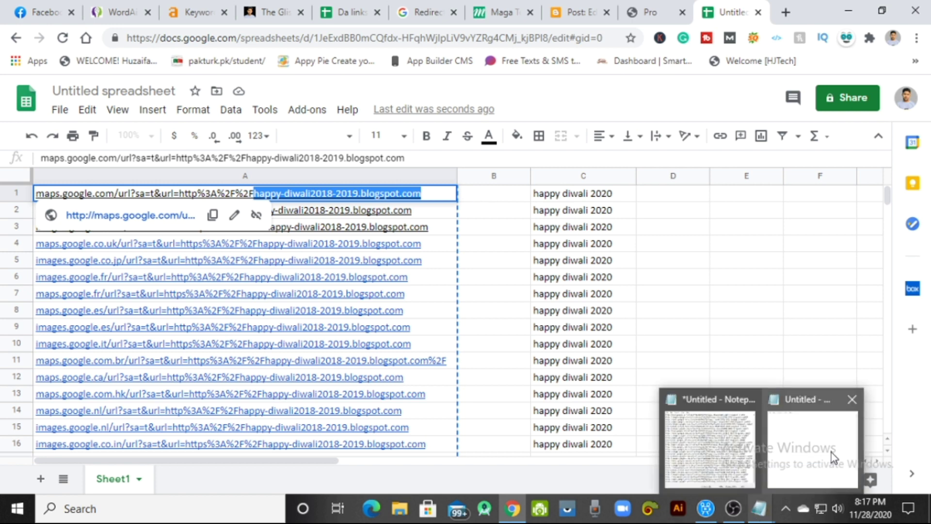
pyautogui.click(832, 453)
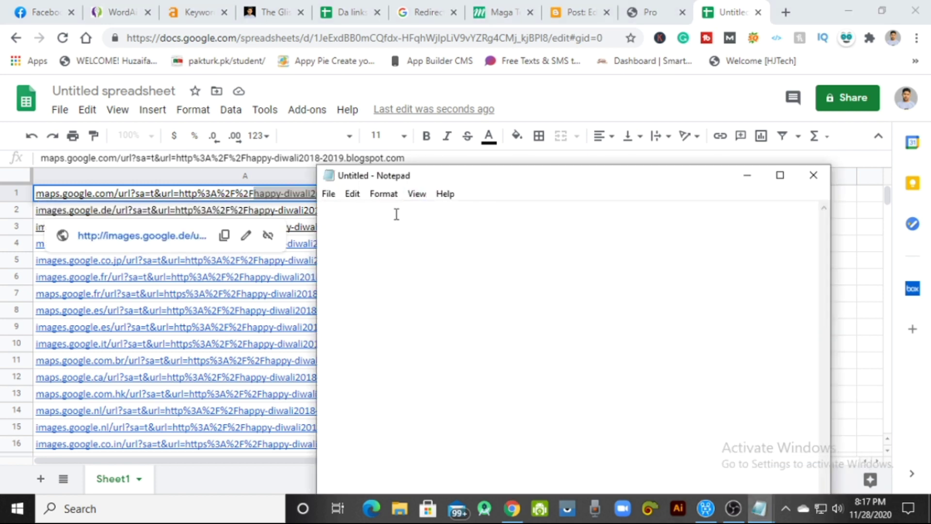
pyautogui.write('happy-diwali2018-2019.blogspot.com')
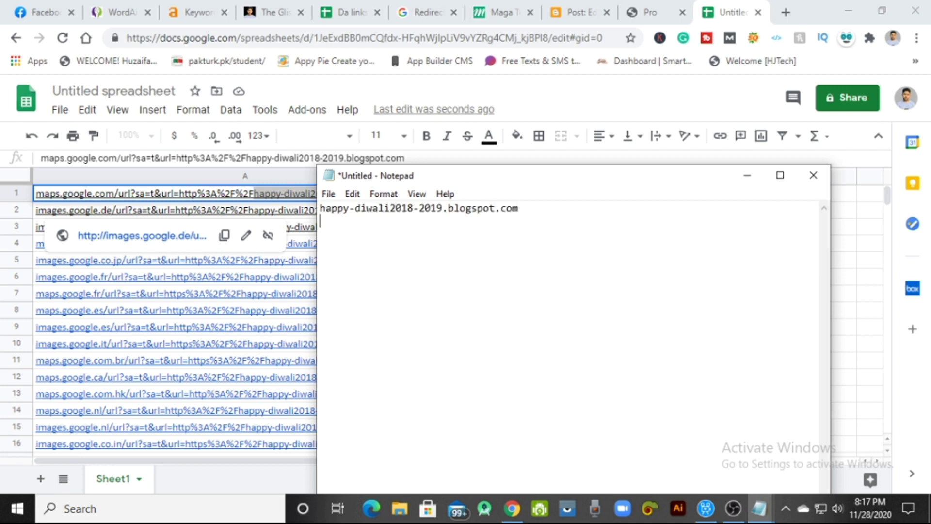
# - Copy the domain magatechblog.blogspot.com from the Maga Tech Blog page's address and add it on the second line of the Notepad note
pyautogui.click(510, 1)
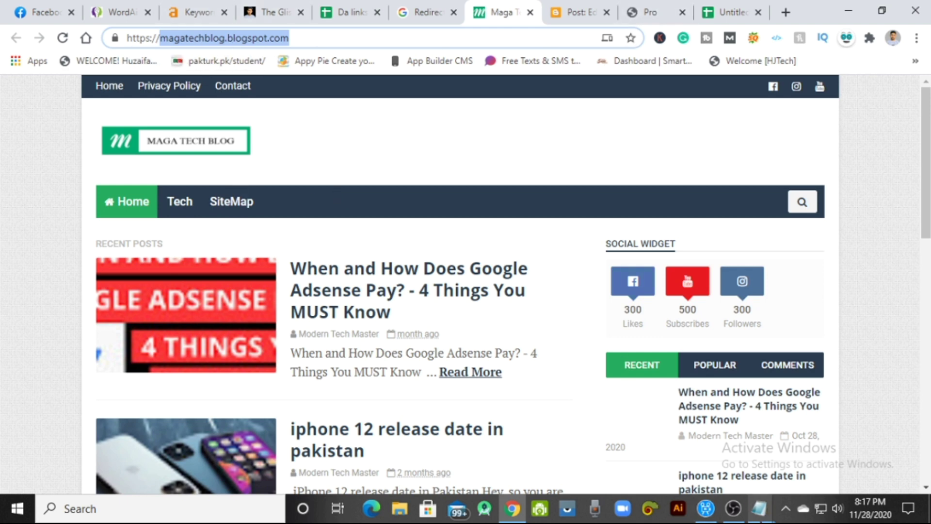
pyautogui.moveTo(760, 508)
pyautogui.click(813, 449)
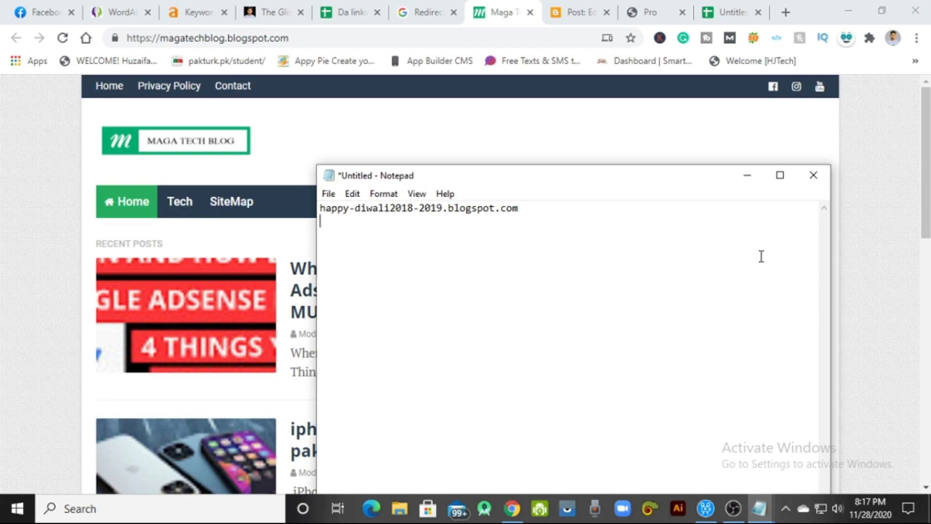
pyautogui.write('magatechblog.blogspot.com')
# - Return to the untitled spreadsheet, leave cell A1's editing, and open the Find and replace dialog
pyautogui.click(721, 9)
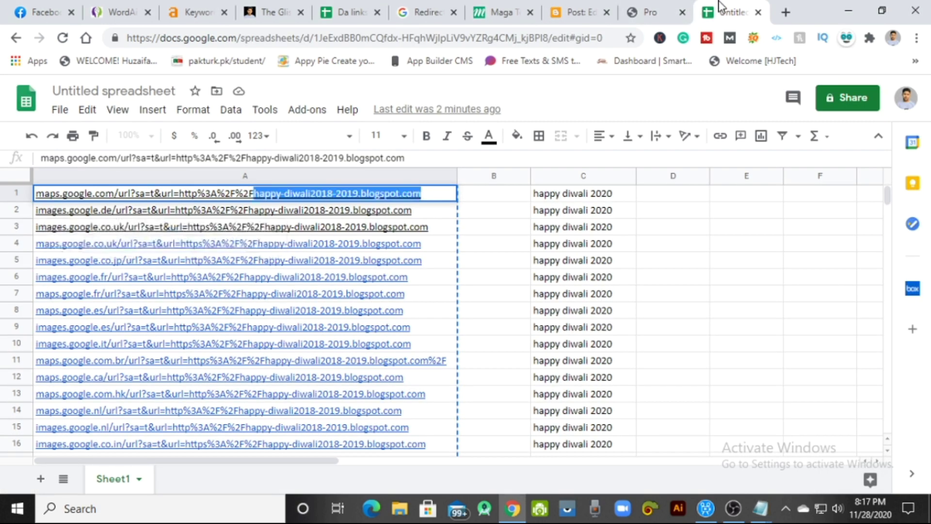
pyautogui.click(698, 411)
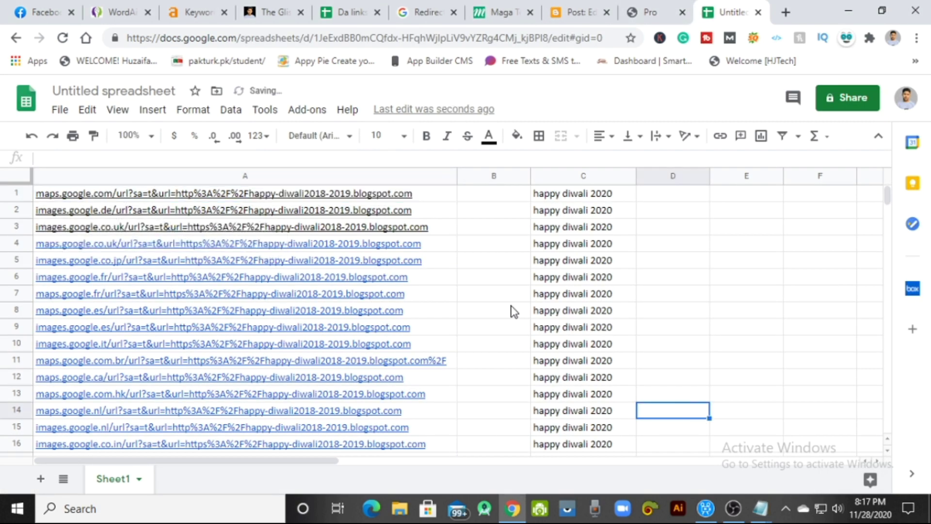
pyautogui.hotkey('ctrl', 'f')
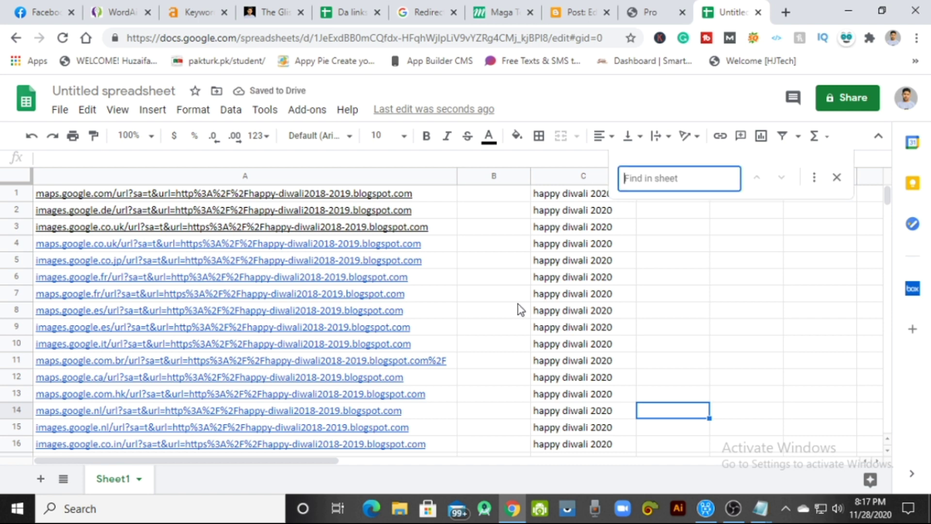
pyautogui.click(816, 180)
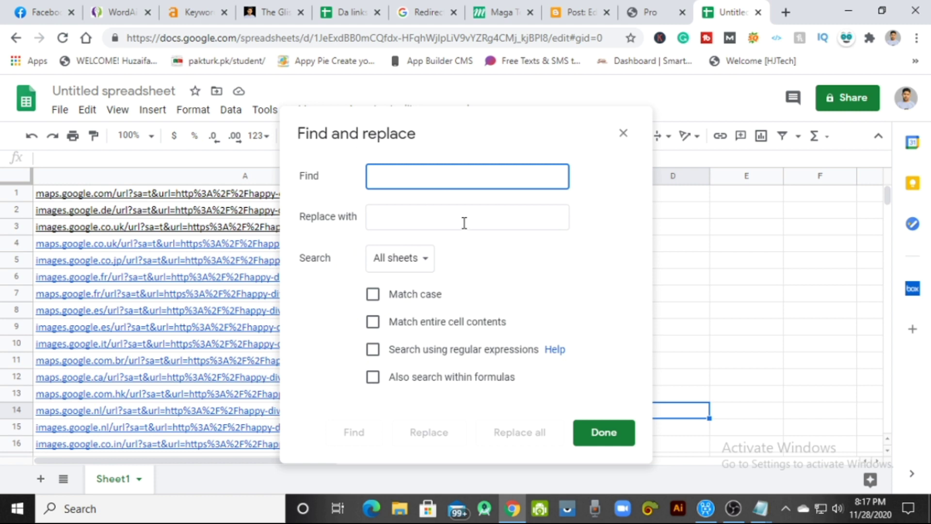
# - Copy happy-diwali2018-2019.blogspot.com from the Notepad note and enter it as the text to find
pyautogui.moveTo(761, 512)
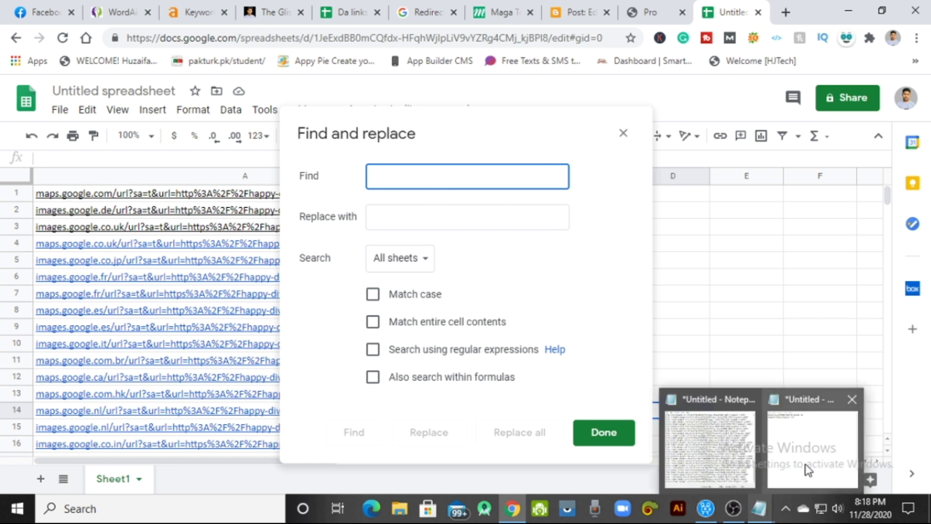
pyautogui.click(807, 470)
pyautogui.moveTo(320, 222); pyautogui.dragTo(341, 222)
pyautogui.moveTo(519, 208); pyautogui.dragTo(315, 206)
pyautogui.hotkey('ctrl', 'c')
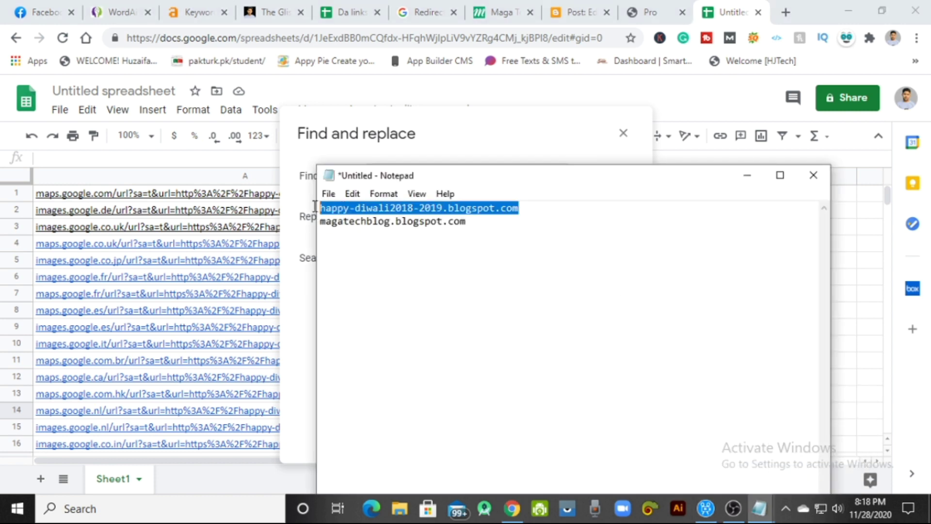
pyautogui.click(445, 134)
pyautogui.click(454, 183)
pyautogui.hotkey('ctrl', 'v')
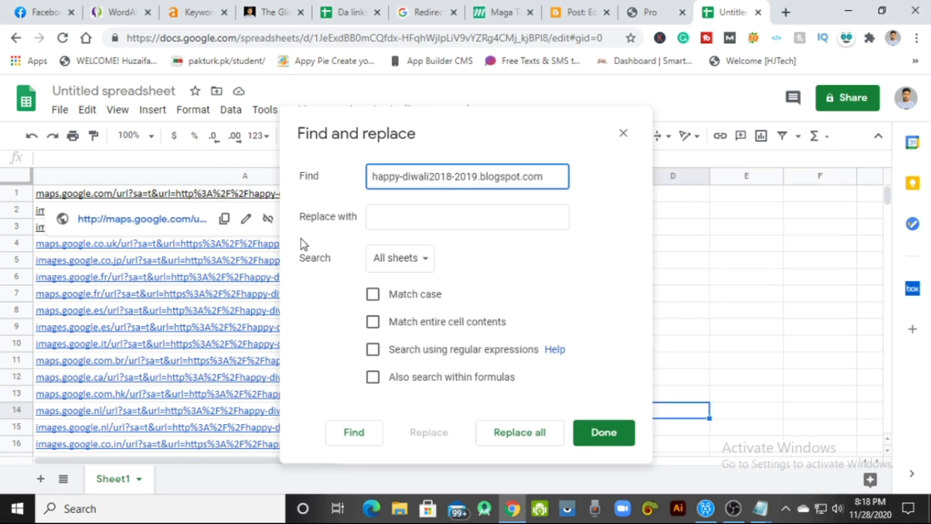
# - Copy magatechblog.blogspot.com from the Notepad note and enter it as the replacement text in Find and replace
pyautogui.click(389, 214)
pyautogui.moveTo(761, 508)
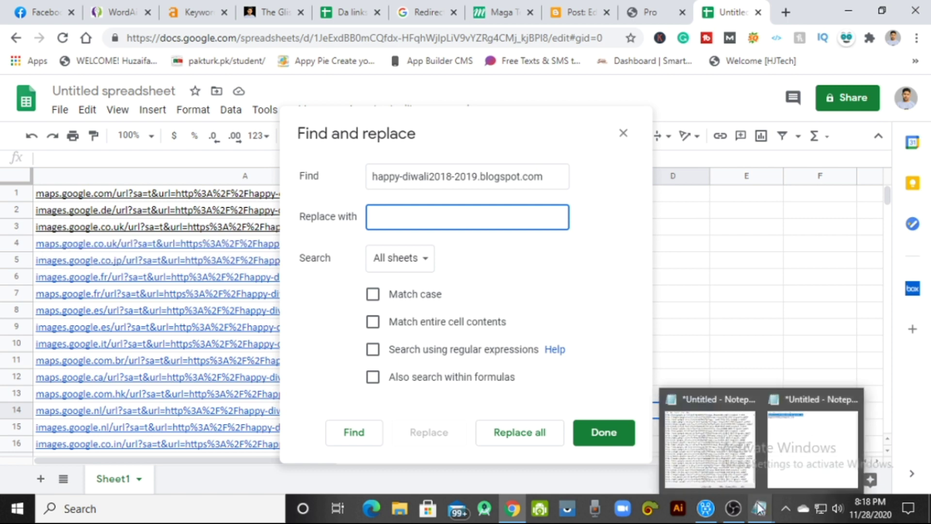
pyautogui.click(699, 417)
pyautogui.moveTo(475, 234); pyautogui.dragTo(318, 234)
pyautogui.hotkey('ctrl', 'c')
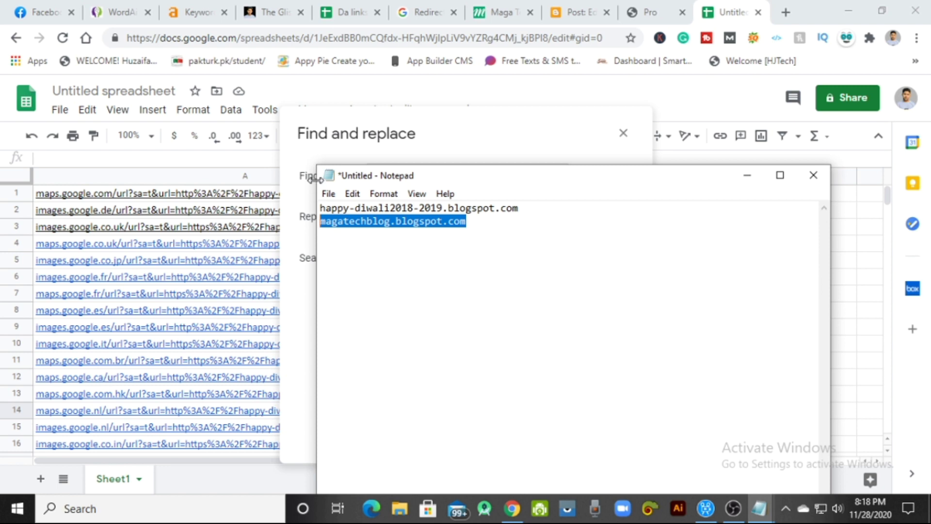
pyautogui.click(423, 137)
pyautogui.click(434, 216)
pyautogui.hotkey('ctrl', 'v')
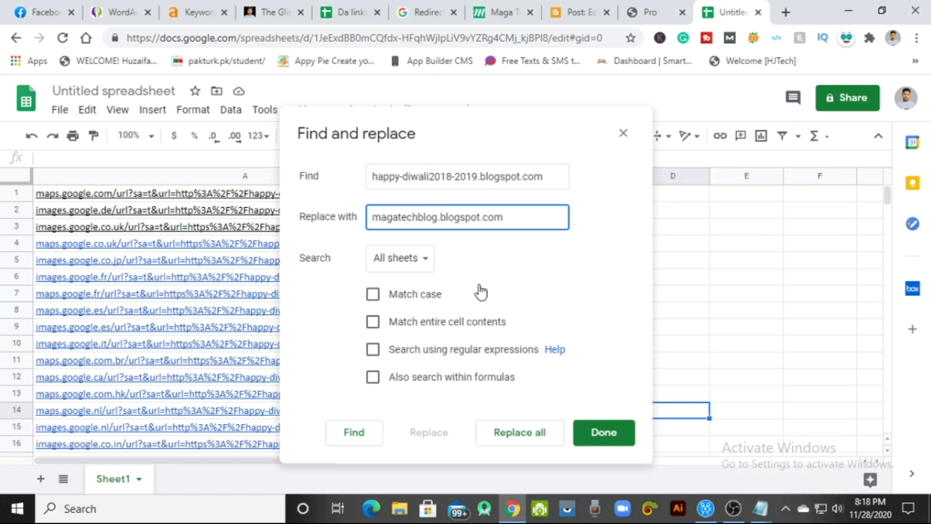
# - Replace all occurrences of the old domain across all sheets, close the dialog, and check the links in column A
pyautogui.click(539, 437)
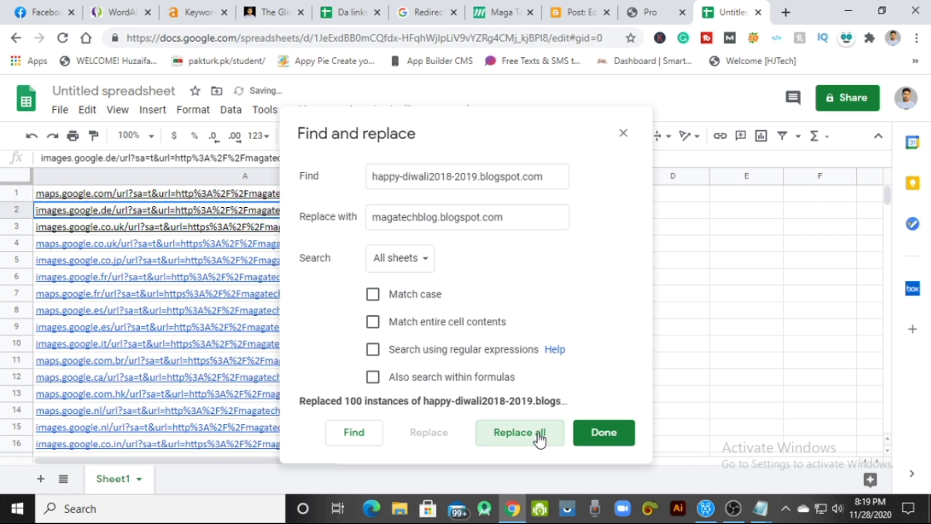
pyautogui.click(615, 438)
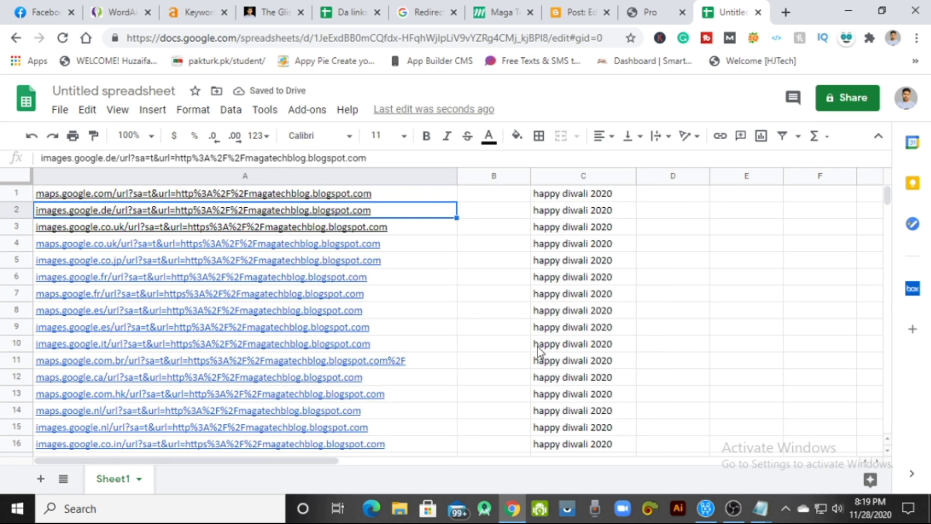
pyautogui.scroll(-5, 406, 269)
pyautogui.scroll(-10, 406, 272)
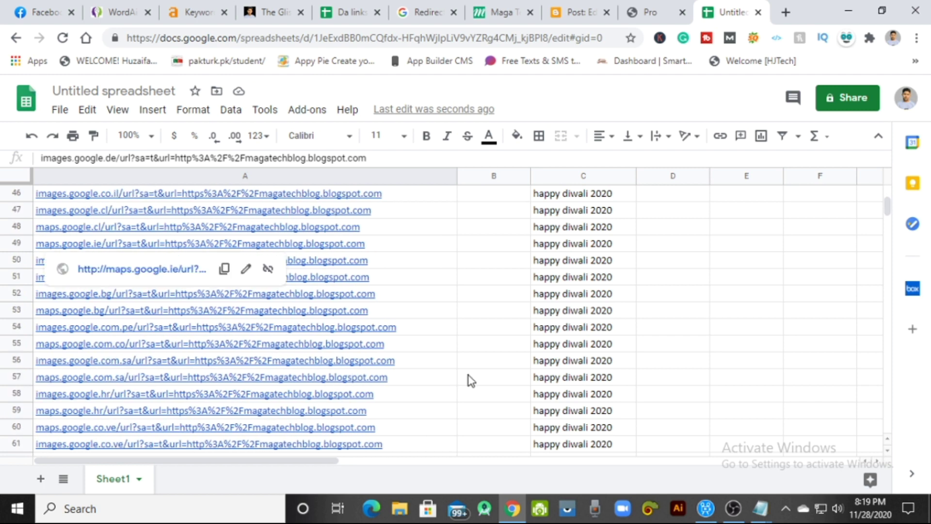
pyautogui.scroll(12, 431, 365)
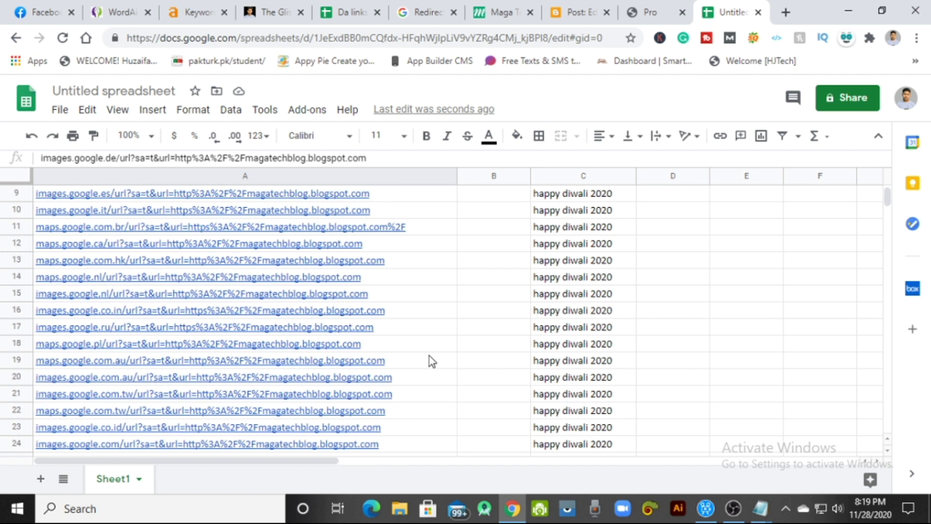
pyautogui.scroll(3, 429, 361)
# - Copy the keyword happy diwali 2020 from cell C1 and add it to the Notepad note below the domains, after a blank line
pyautogui.click(500, 313)
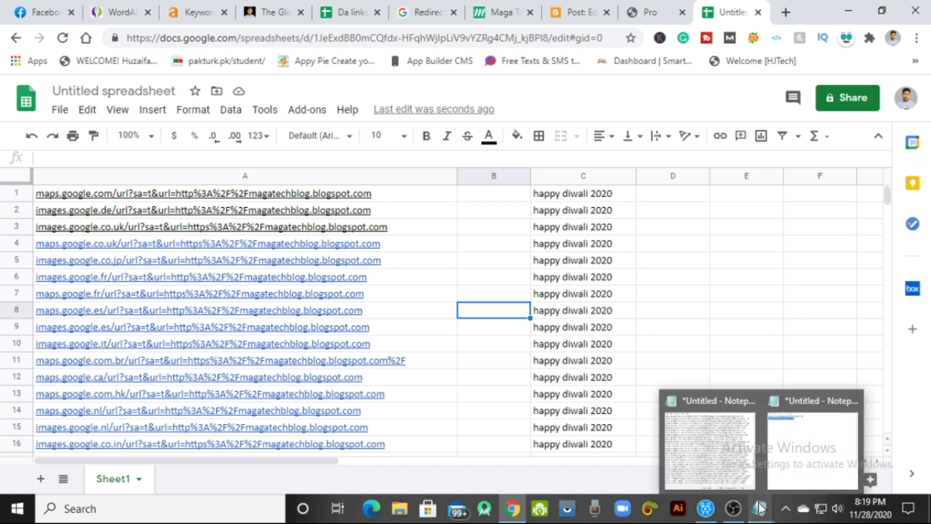
pyautogui.click(613, 193)
pyautogui.doubleClick(613, 193)
pyautogui.moveTo(613, 193); pyautogui.dragTo(533, 193)
pyautogui.hotkey('ctrl', 'c')
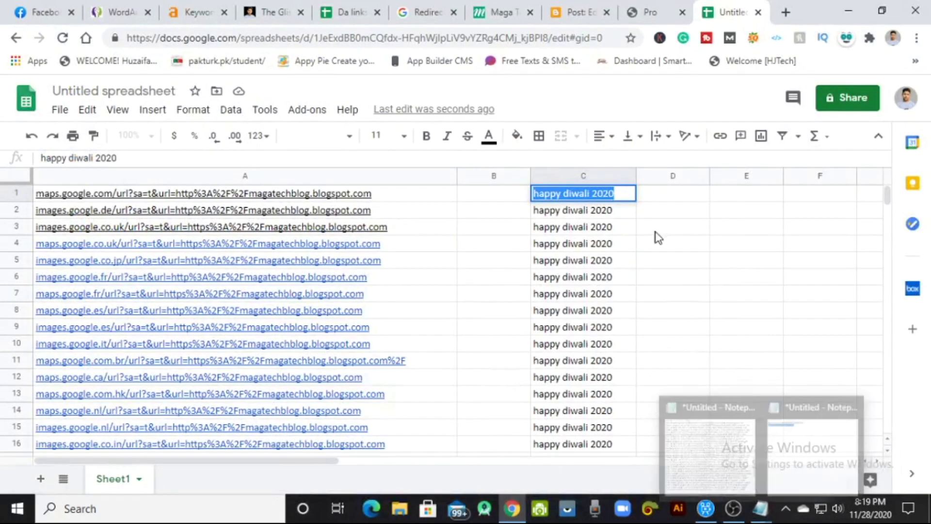
pyautogui.moveTo(774, 502)
pyautogui.click(842, 438)
pyautogui.click(545, 244)
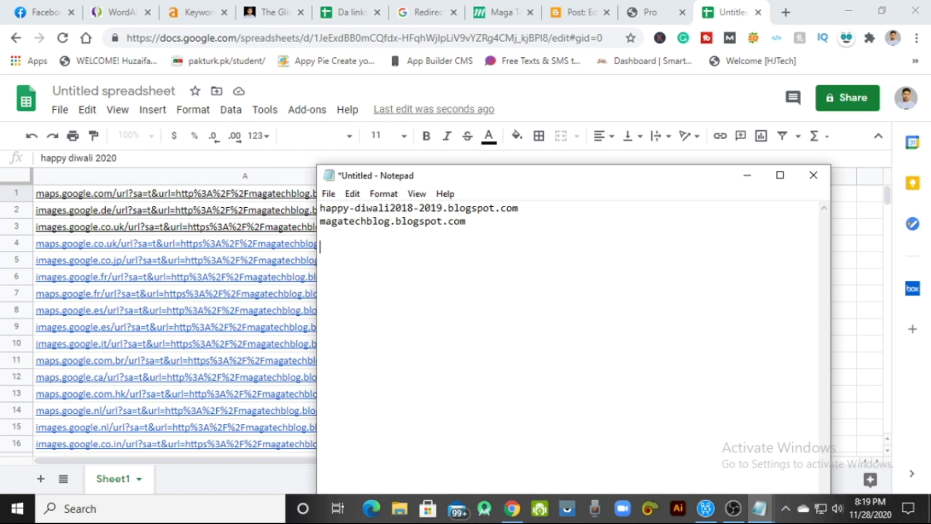
pyautogui.hotkey('ctrl', 'v')
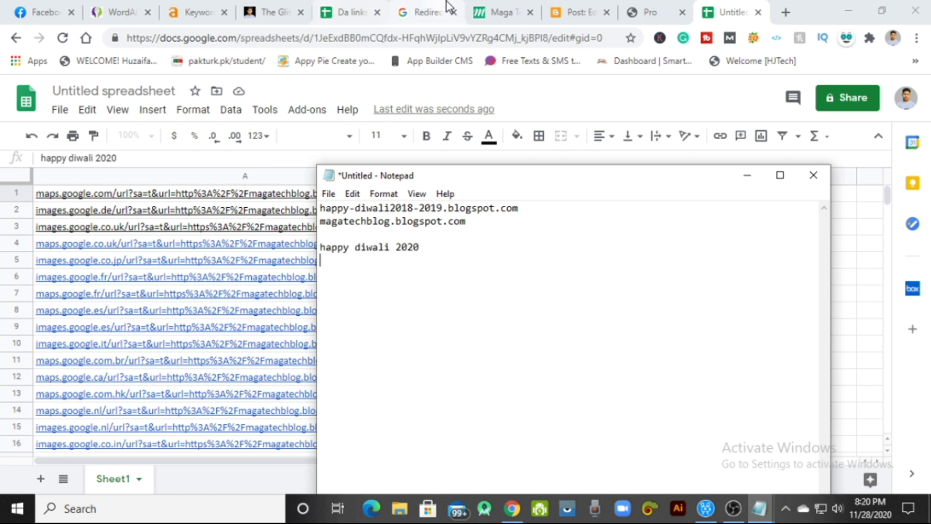
# - Check the blog's name on its page and add Maga Tech Blog below happy diwali 2020 in the Notepad note
pyautogui.click(500, 12)
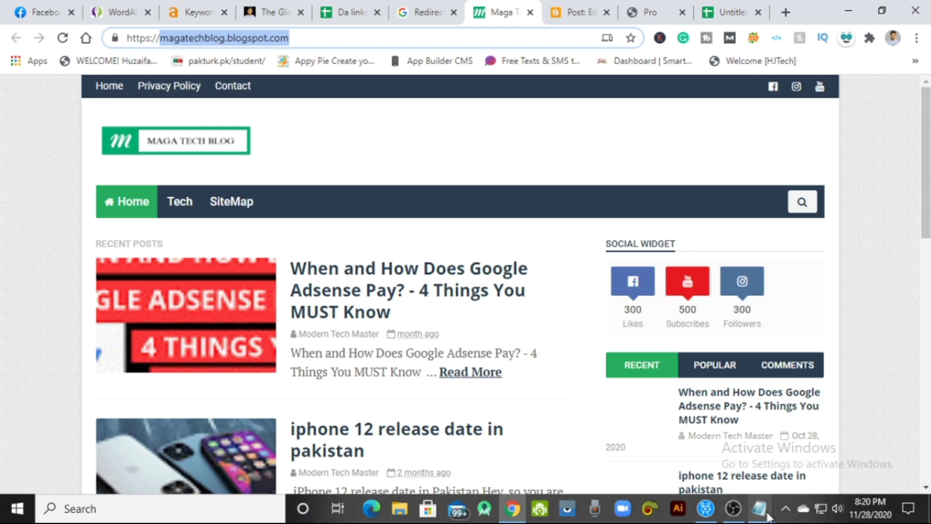
pyautogui.moveTo(760, 508)
pyautogui.click(796, 482)
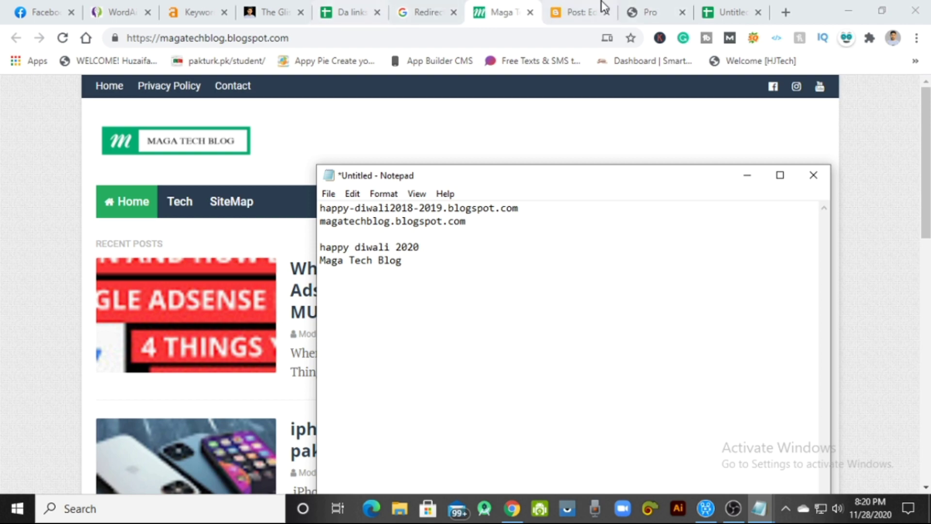
# - Return to the untitled spreadsheet, leave cell C1's editing, and open the Find and replace dialog
pyautogui.click(728, 9)
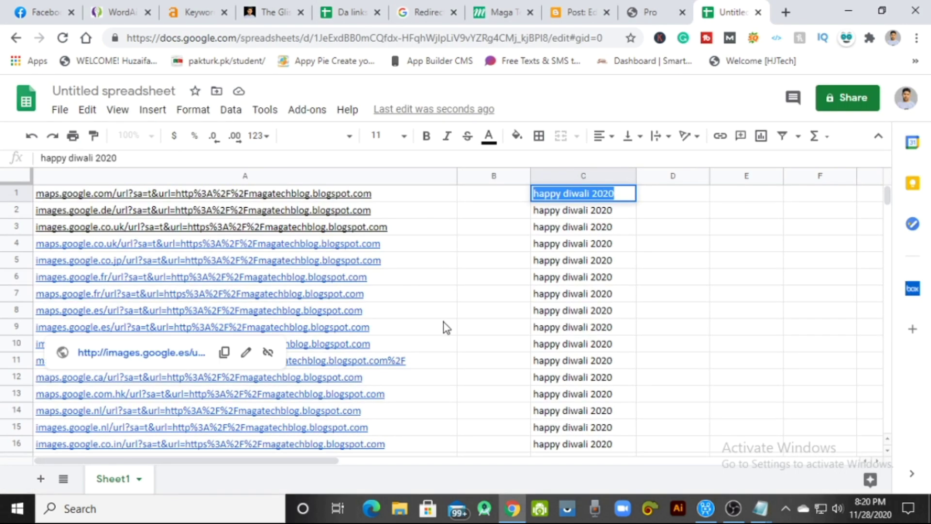
pyautogui.click(701, 242)
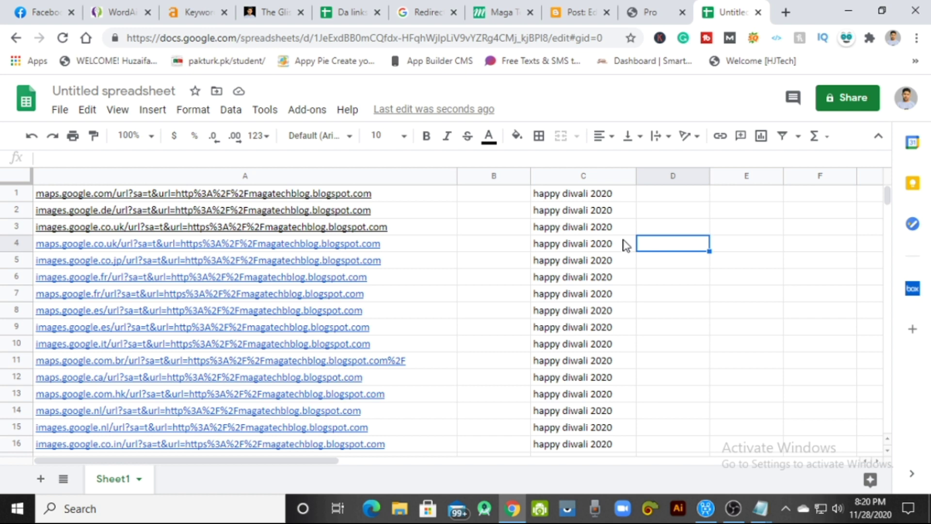
pyautogui.hotkey('ctrl', 'f')
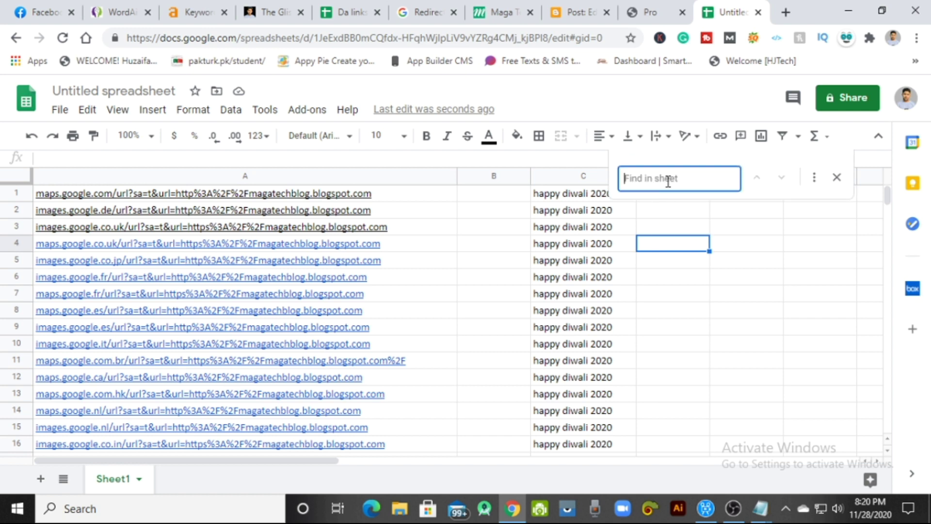
pyautogui.click(811, 179)
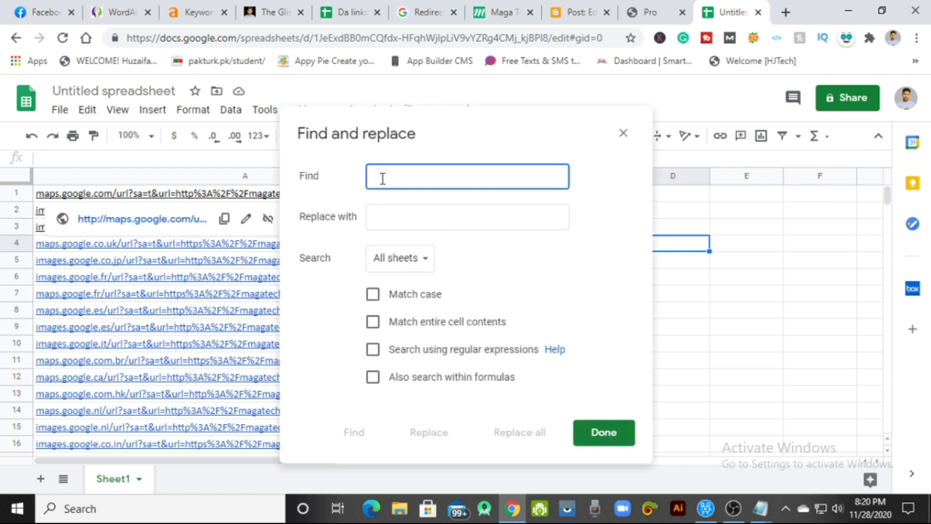
# - Copy happy diwali 2020 from the Notepad note and enter it as the text to find
pyautogui.moveTo(760, 509)
pyautogui.moveTo(768, 428)
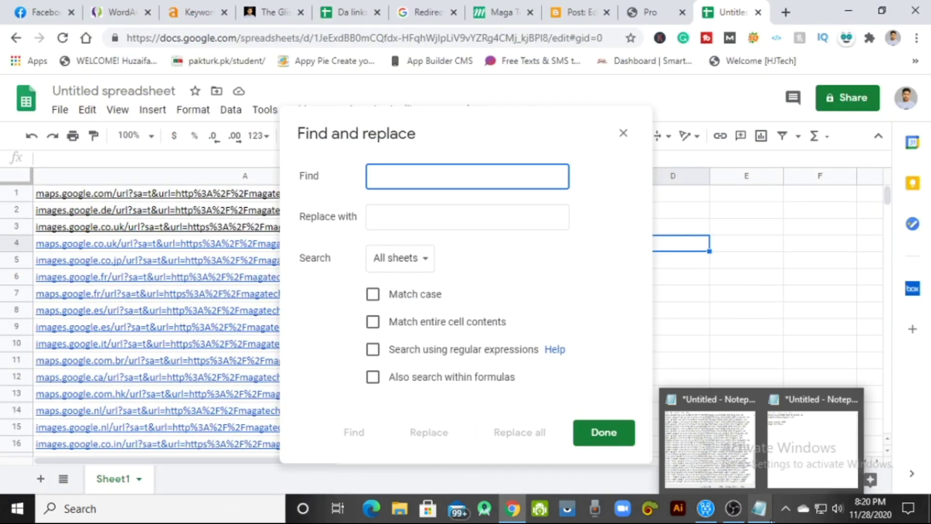
pyautogui.click(800, 485)
pyautogui.moveTo(441, 245); pyautogui.dragTo(266, 248)
pyautogui.hotkey('ctrl', 'c')
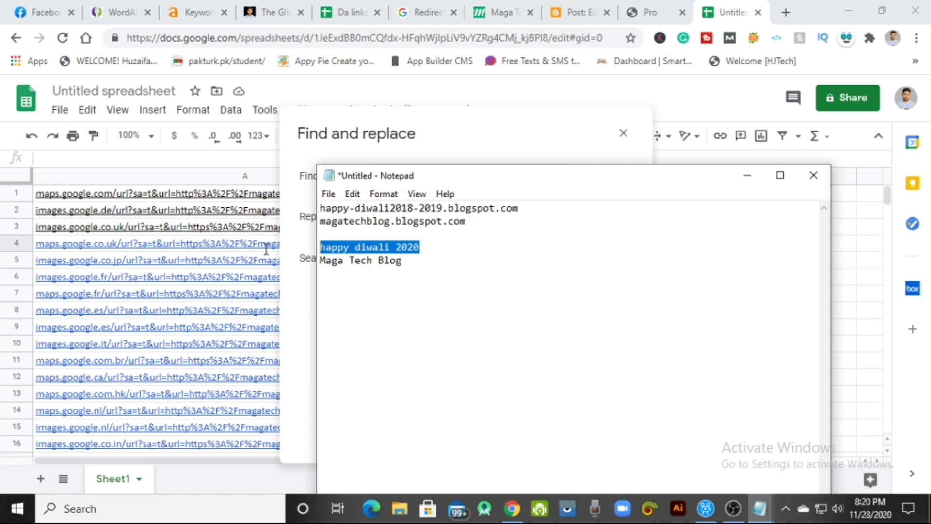
pyautogui.click(402, 141)
pyautogui.click(424, 176)
pyautogui.hotkey('ctrl', 'v')
# - Copy Maga Tech Blog from the Notepad note and enter it as the replacement text
pyautogui.click(412, 219)
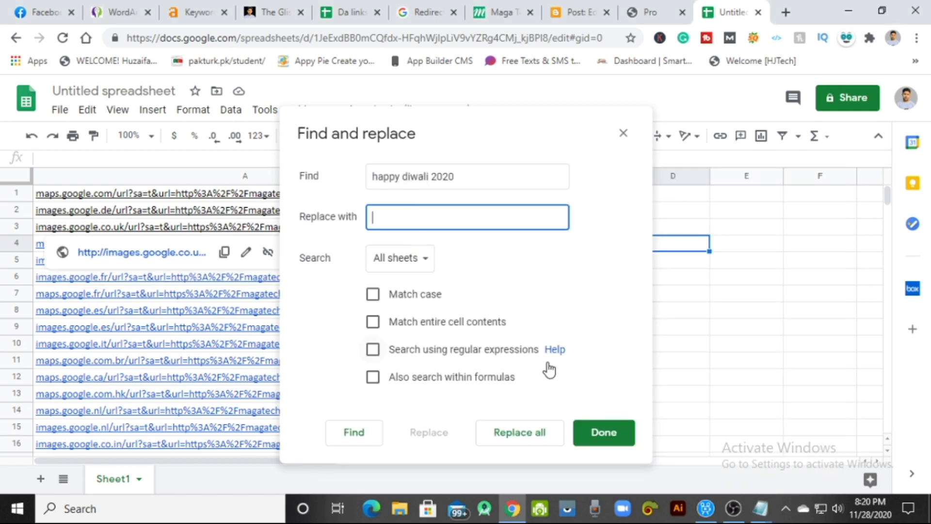
pyautogui.moveTo(764, 518)
pyautogui.click(789, 484)
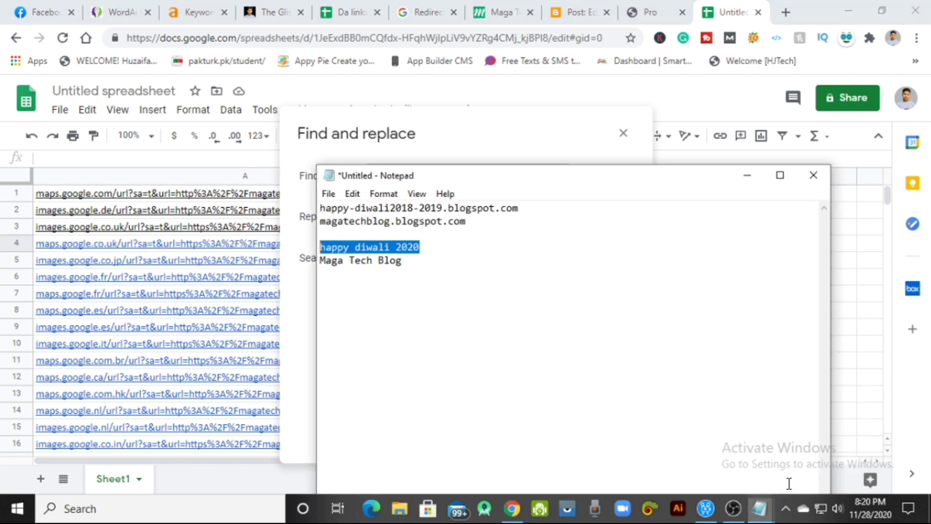
pyautogui.moveTo(408, 265); pyautogui.dragTo(235, 277)
pyautogui.hotkey('ctrl', 'c')
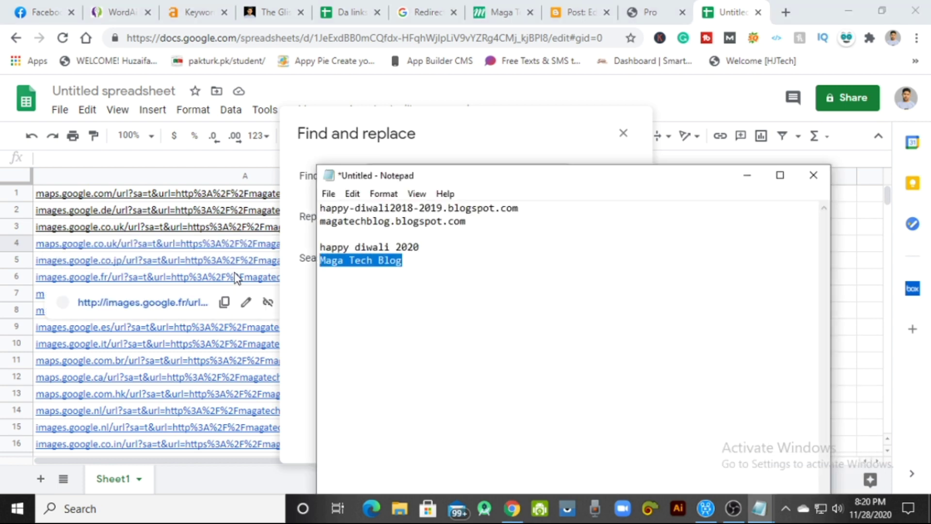
pyautogui.click(364, 146)
pyautogui.click(403, 224)
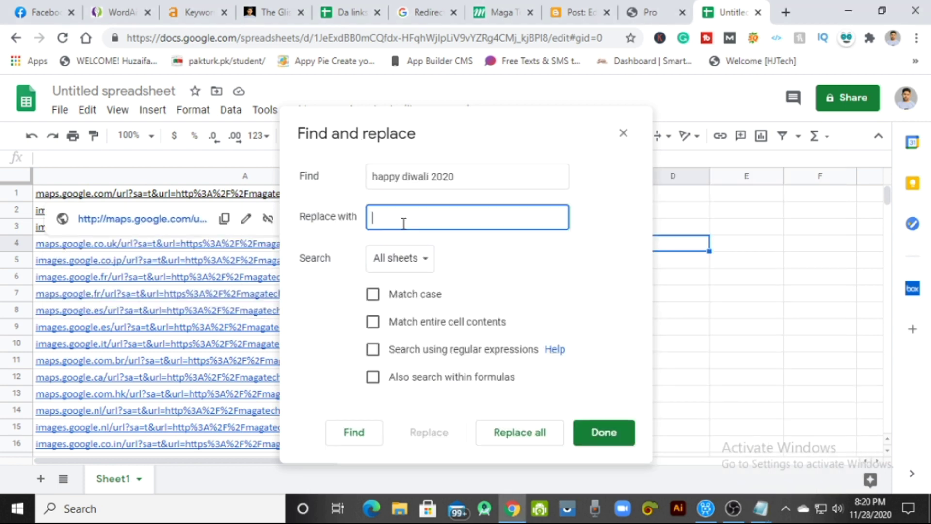
pyautogui.hotkey('ctrl', 'v')
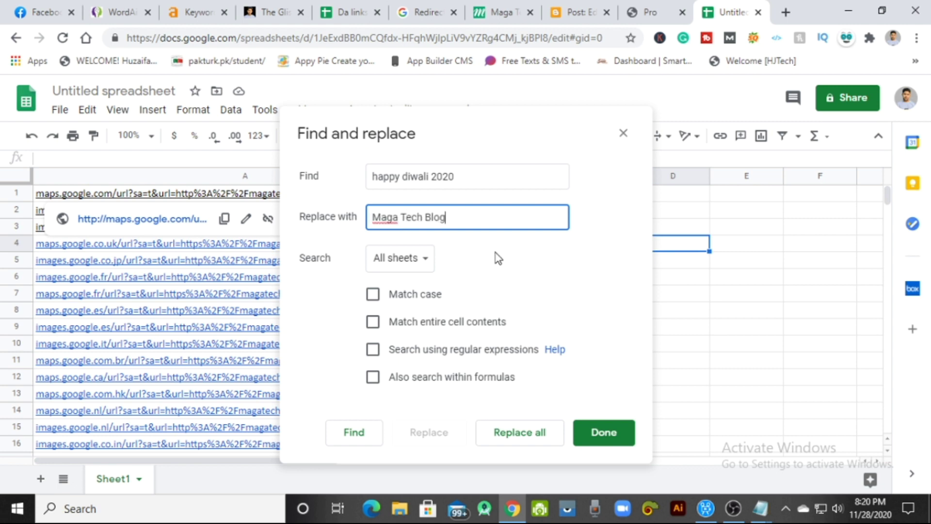
# - Replace all occurrences of the old keyword across all sheets, close the dialog, and check the keywords in column C
pyautogui.click(518, 439)
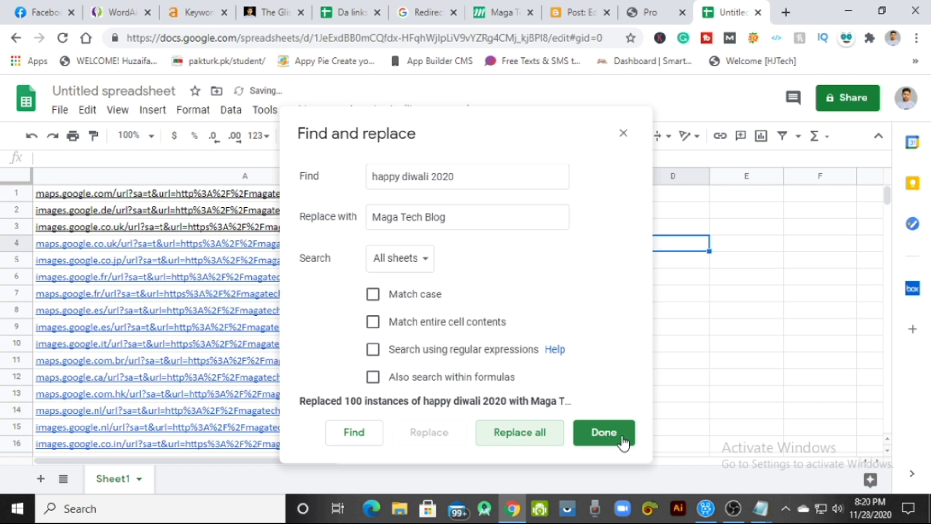
pyautogui.click(604, 444)
pyautogui.scroll(-9, 648, 398)
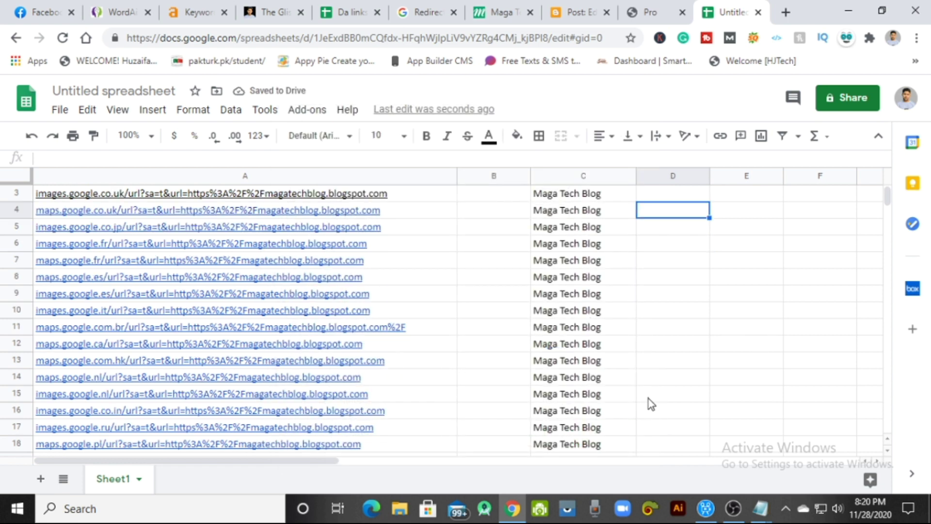
pyautogui.scroll(9, 648, 399)
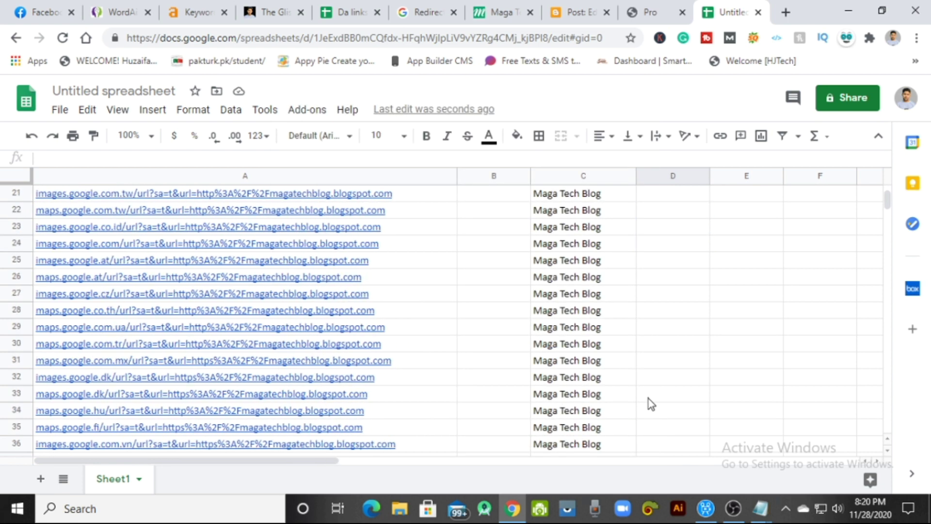
pyautogui.click(650, 12)
pyautogui.click(160, 264)
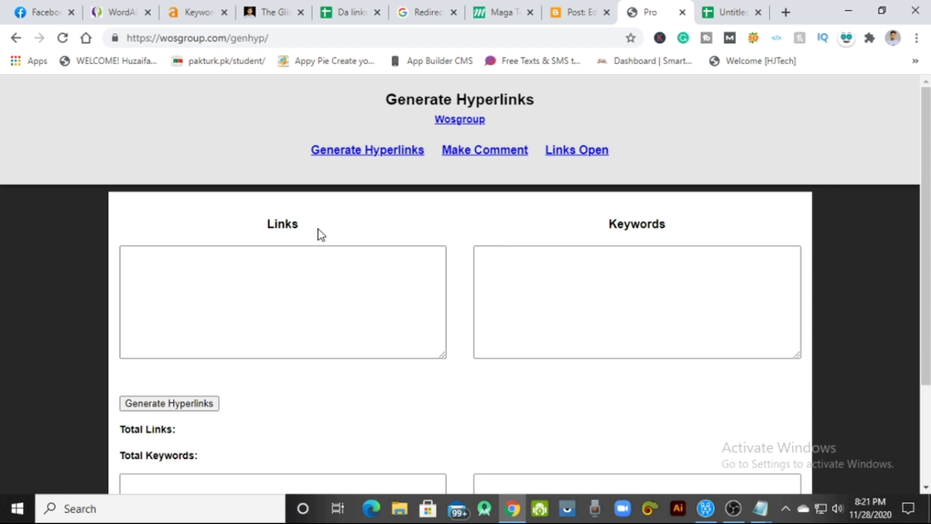
pyautogui.click(502, 2)
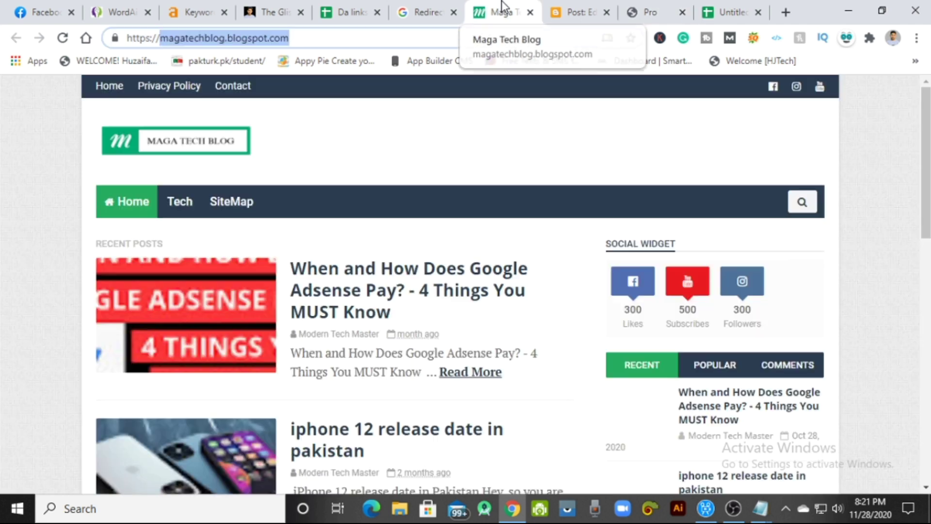
# - Return to the untitled spreadsheet and copy the redirect links in A1:A100
pyautogui.click(728, 12)
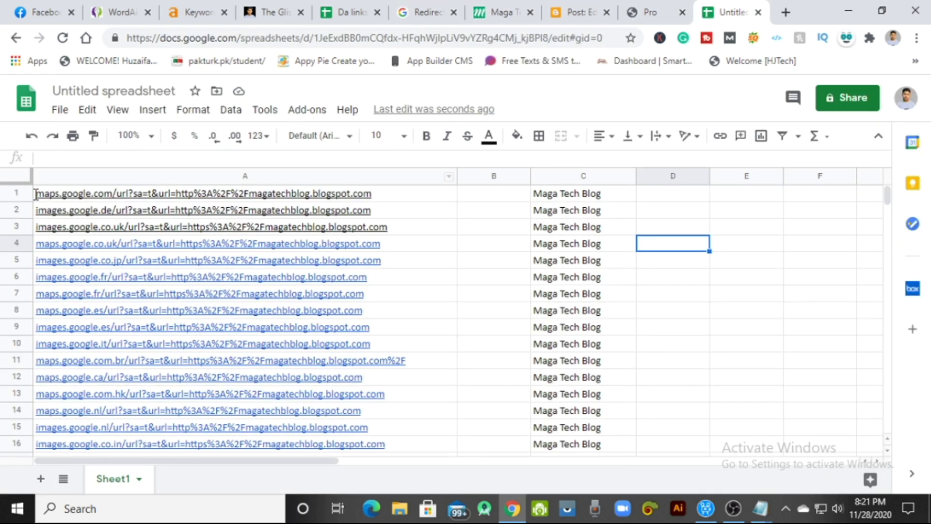
pyautogui.moveTo(37, 195)
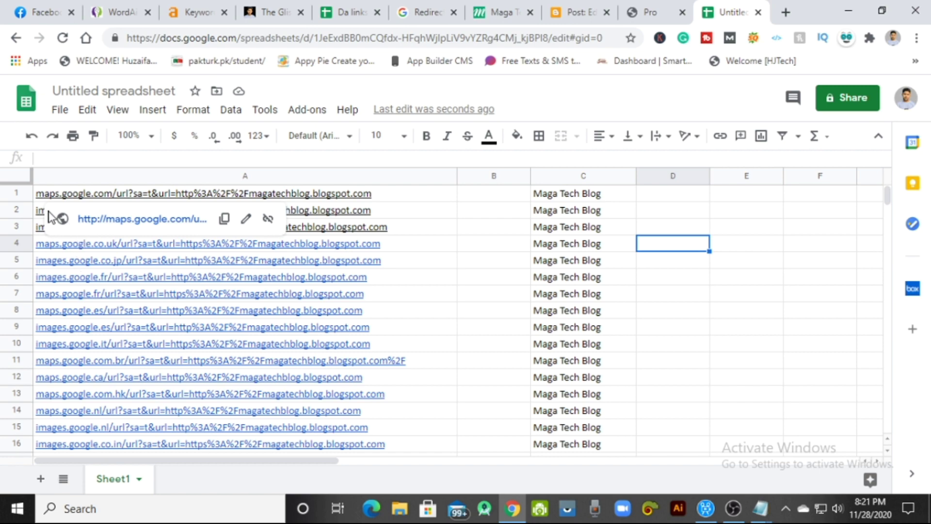
pyautogui.click(44, 195)
pyautogui.moveTo(37, 194); pyautogui.dragTo(257, 261)
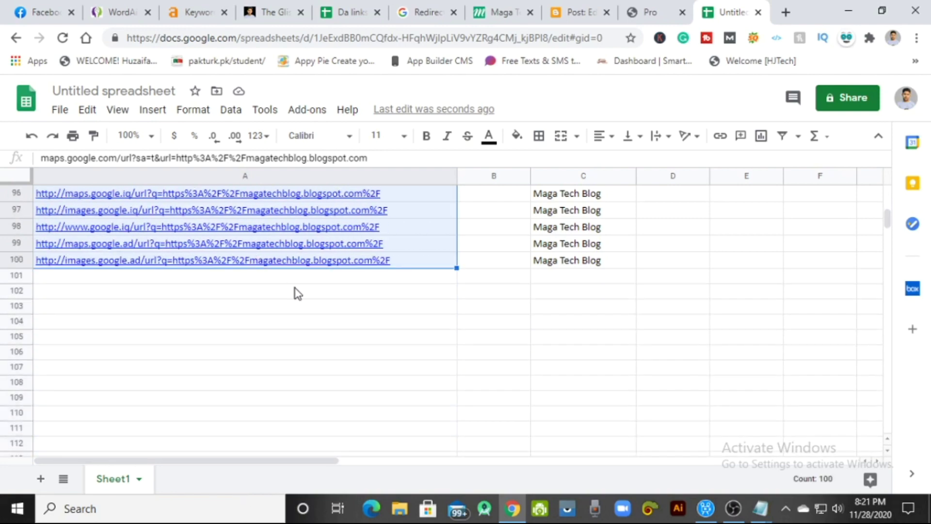
pyautogui.hotkey('ctrl', 'c')
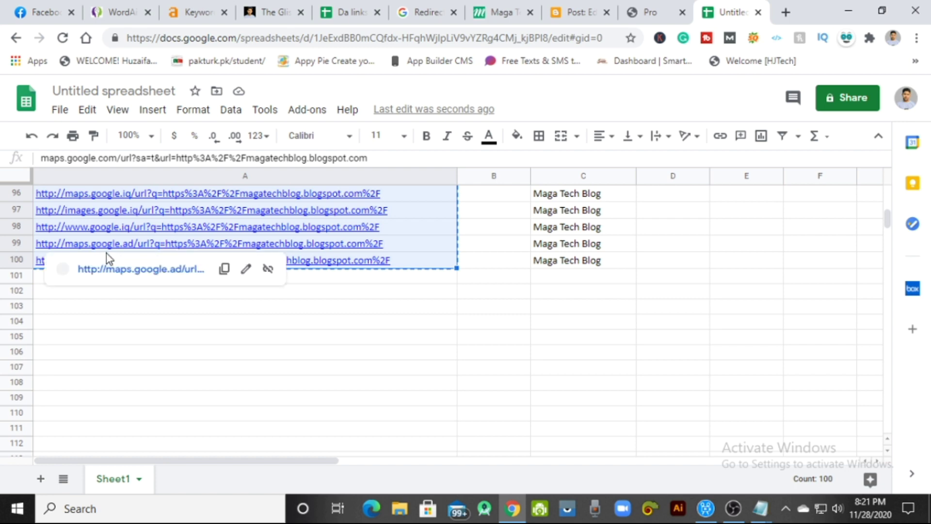
# - Paste the copied redirect links as the Links input of the Wosgroup Generate Hyperlinks page
pyautogui.click(633, 13)
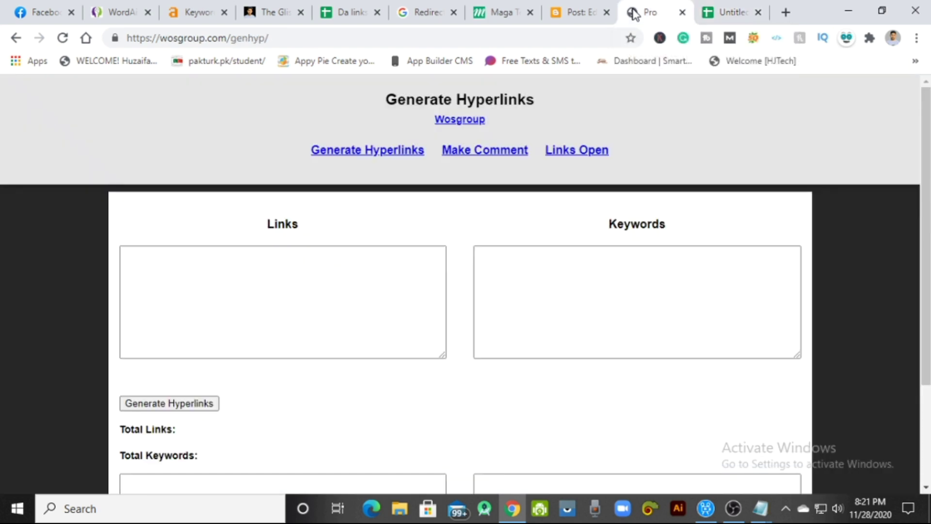
pyautogui.click(179, 290)
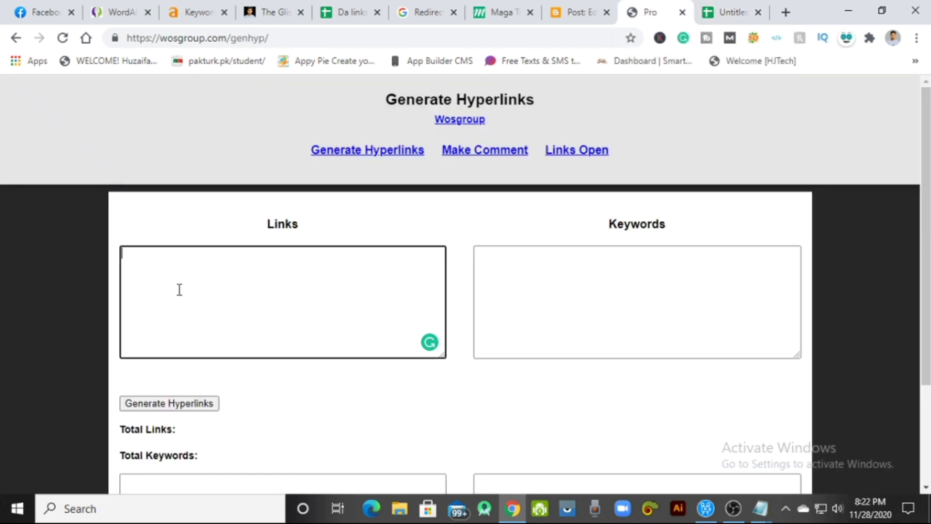
pyautogui.rightClick(179, 290)
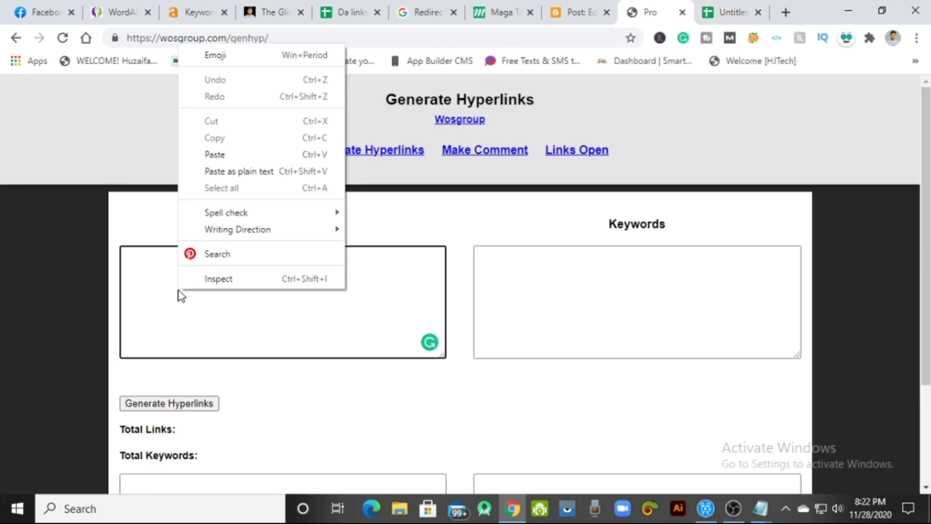
pyautogui.click(215, 154)
# - Go back to the untitled spreadsheet and copy the Maga Tech Blog keywords in C1:C100
pyautogui.click(642, 297)
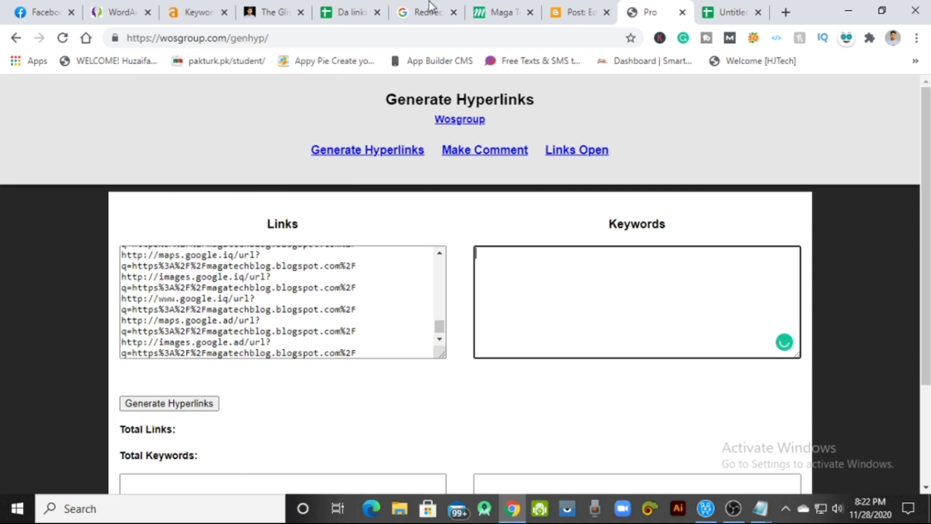
pyautogui.click(738, 11)
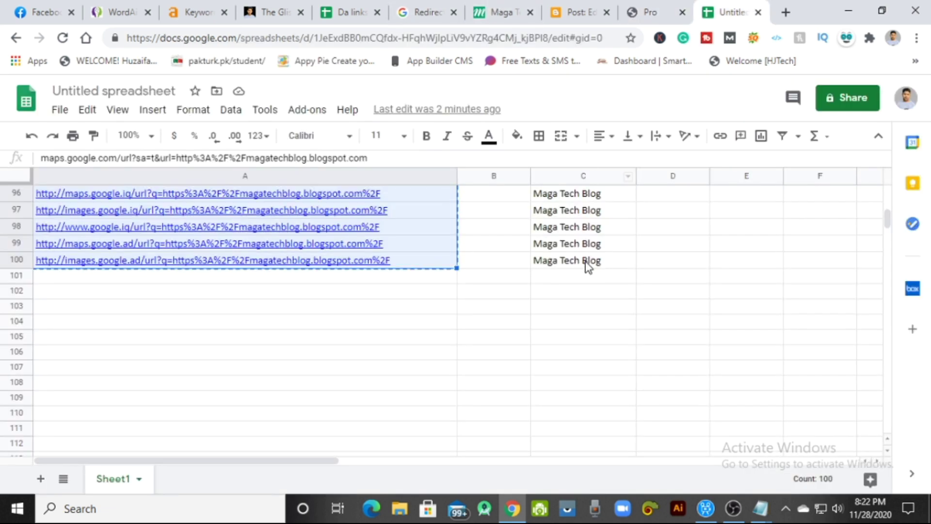
pyautogui.scroll(20, 587, 266)
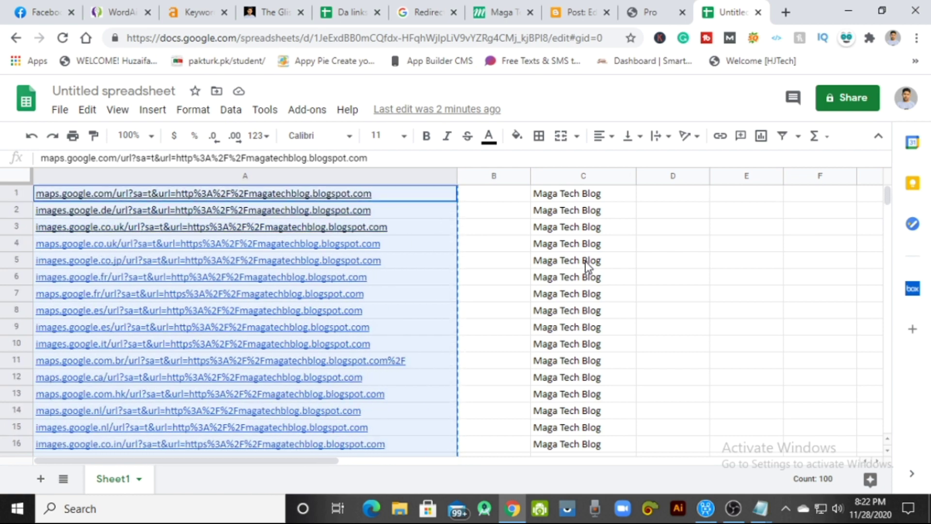
pyautogui.click(543, 194)
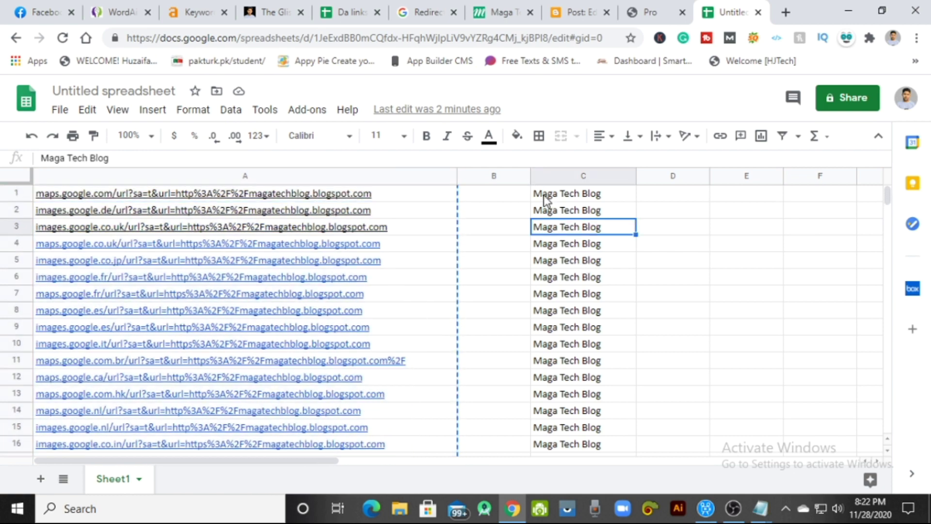
pyautogui.moveTo(540, 195); pyautogui.dragTo(599, 391)
pyautogui.hotkey('ctrl', 'c')
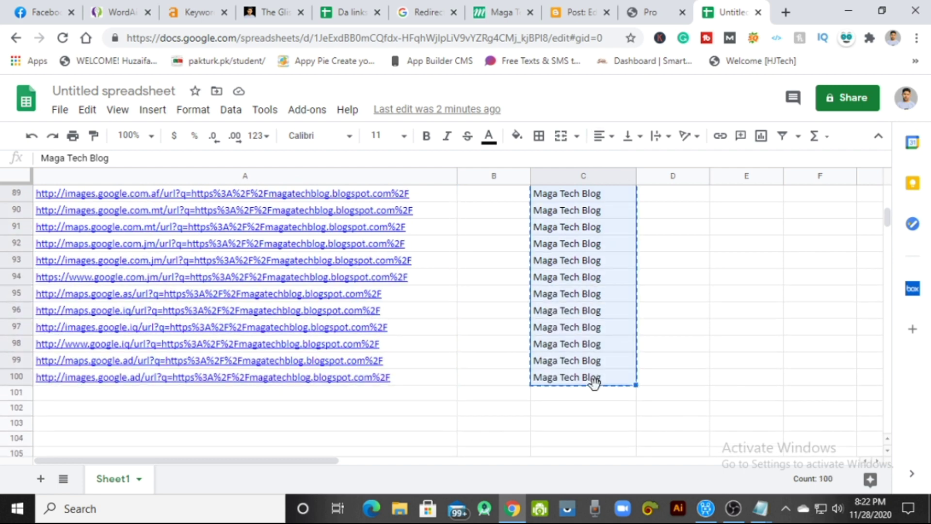
# - Paste the copied keywords as the Keywords input of the Wosgroup page and generate the hyperlinks
pyautogui.click(625, 7)
pyautogui.click(599, 7)
pyautogui.click(631, 7)
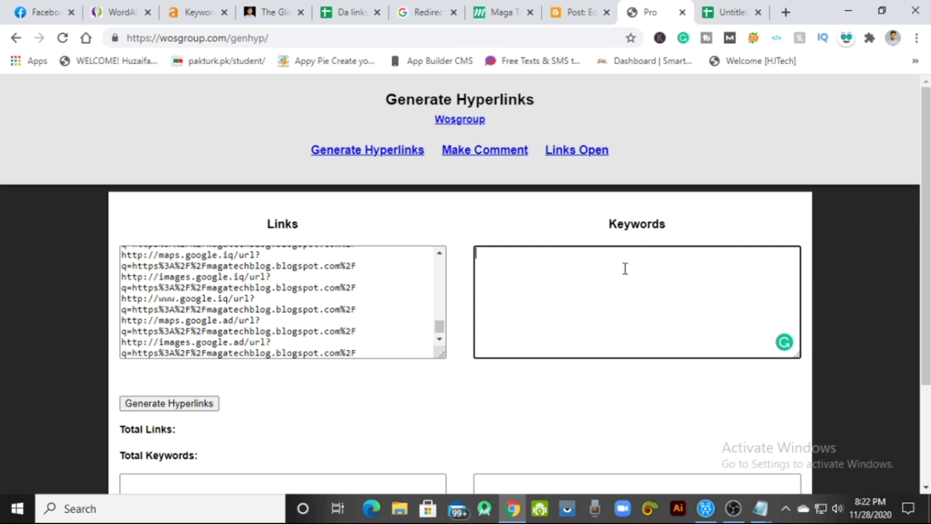
pyautogui.hotkey('ctrl', 'v')
pyautogui.scroll(-5, 540, 349)
pyautogui.click(142, 266)
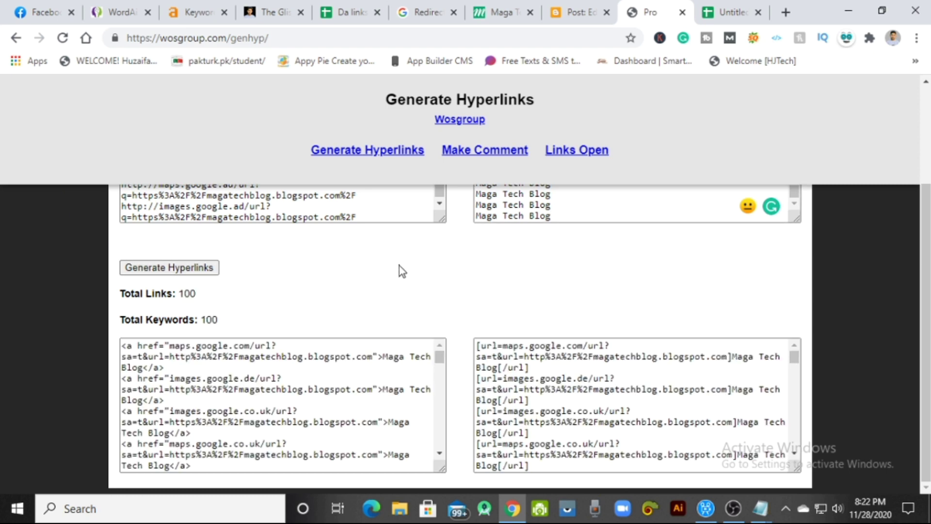
# - Copy all the generated HTML hyperlinks and paste them into the Notepad note in place of its text, checking the list from the start
pyautogui.scroll(-3, 317, 349)
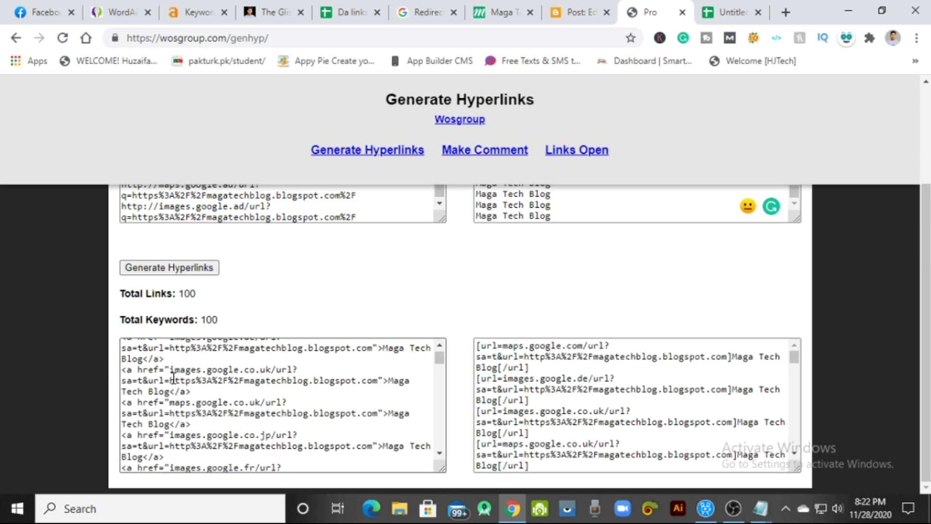
pyautogui.moveTo(162, 293); pyautogui.dragTo(197, 294)
pyautogui.click(221, 339)
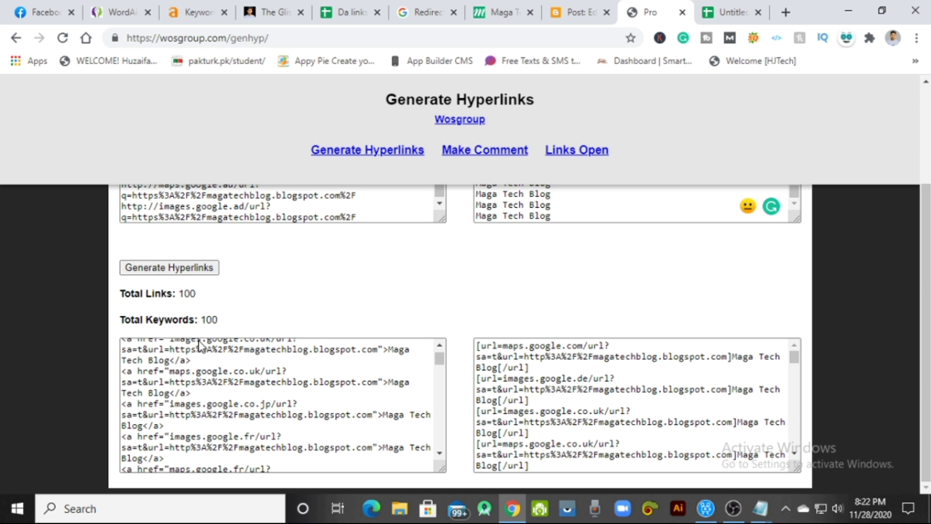
pyautogui.scroll(3, 165, 388)
pyautogui.click(165, 393)
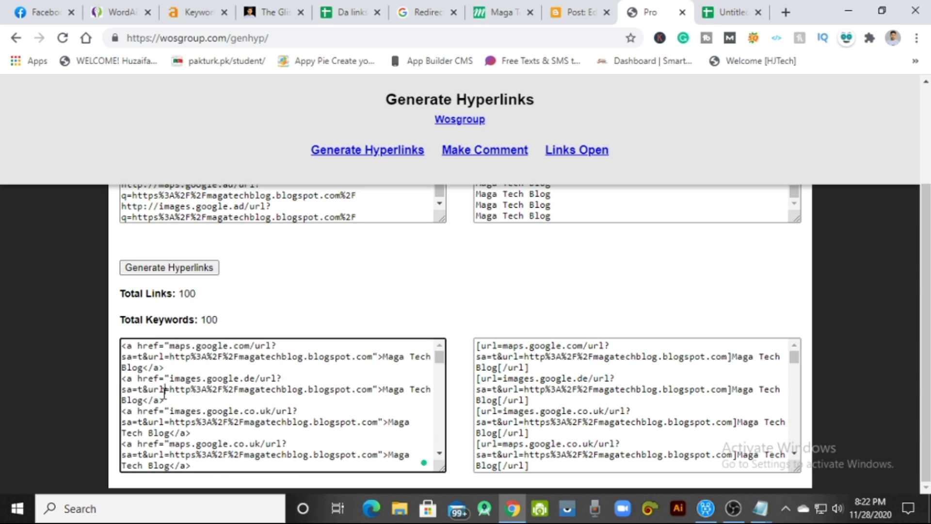
pyautogui.hotkey('ctrl', 'a')
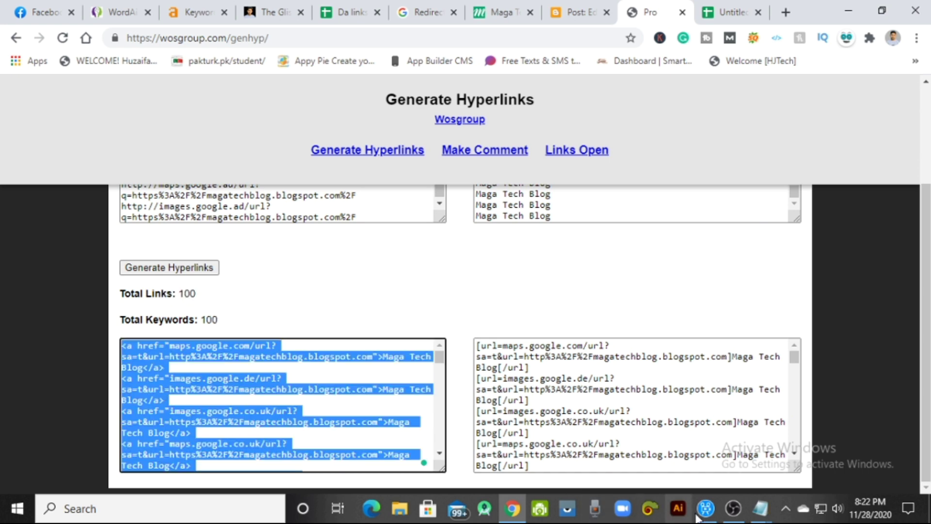
pyautogui.moveTo(760, 508)
pyautogui.click(709, 449)
pyautogui.click(597, 320)
pyautogui.hotkey('ctrl', 'a')
pyautogui.hotkey('ctrl', 'v')
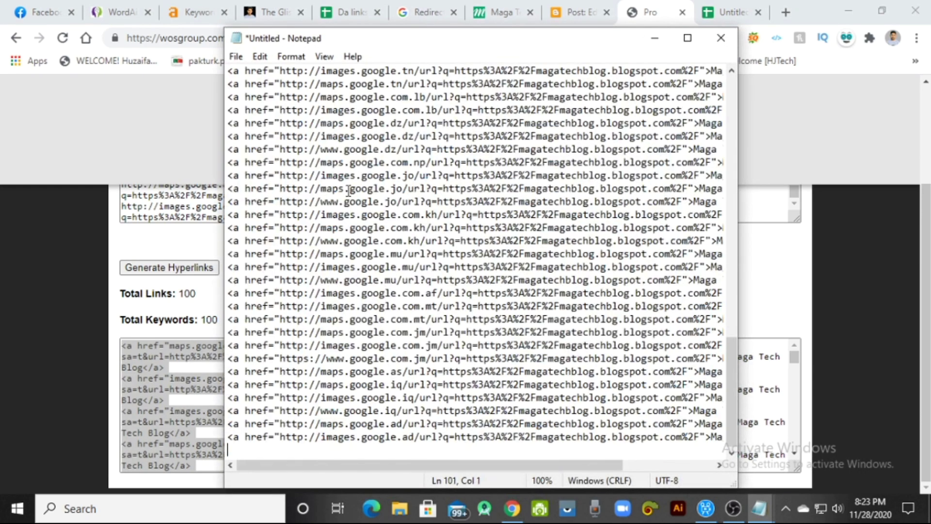
pyautogui.scroll(12, 347, 190)
pyautogui.scroll(7, 347, 191)
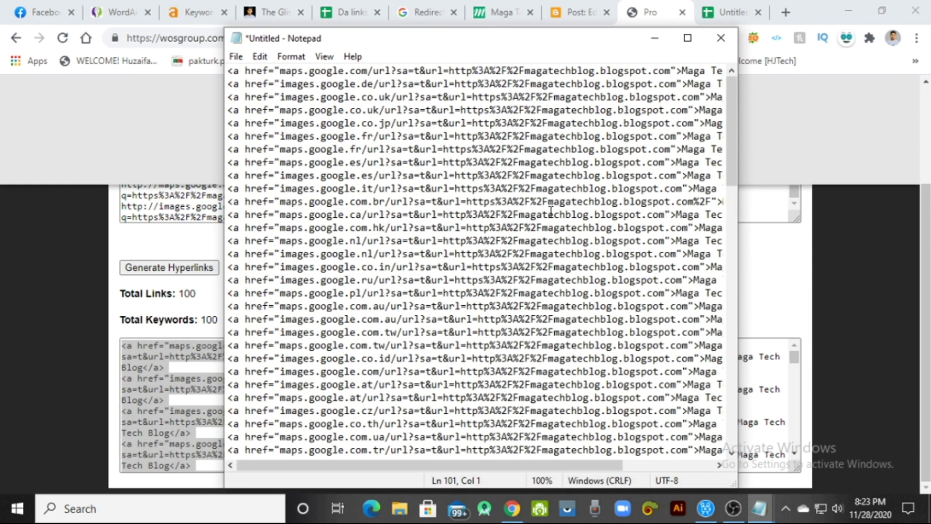
# - Return to The Glisten SEO post in Blogger and switch its editor to HTML view
pyautogui.click(850, 242)
pyautogui.click(583, 12)
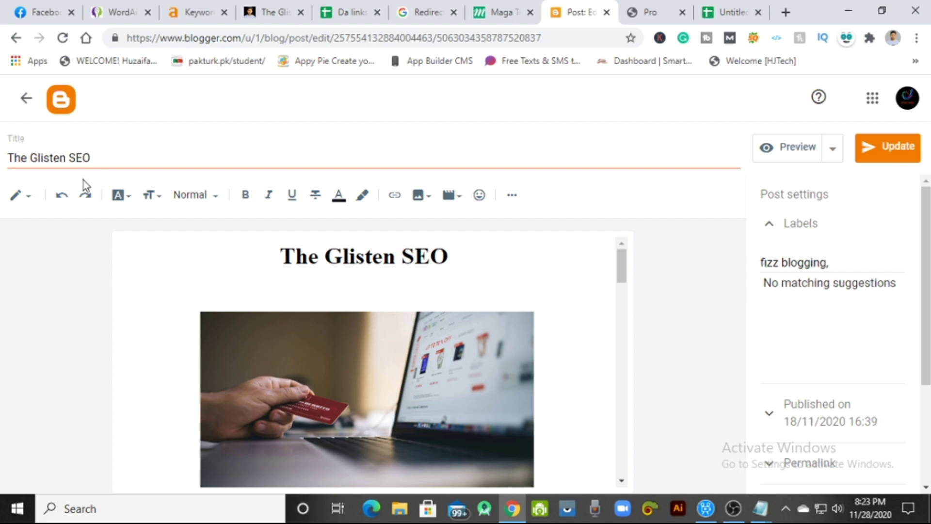
pyautogui.click(37, 201)
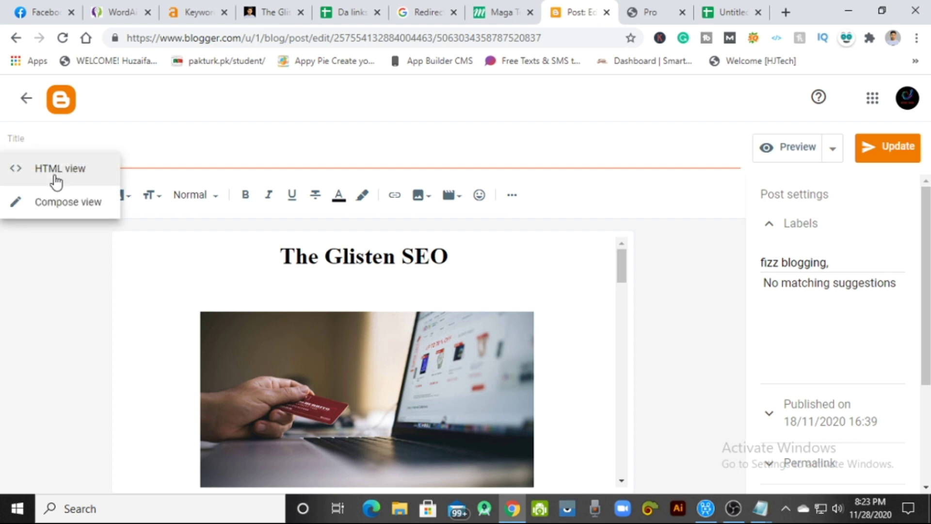
pyautogui.click(32, 174)
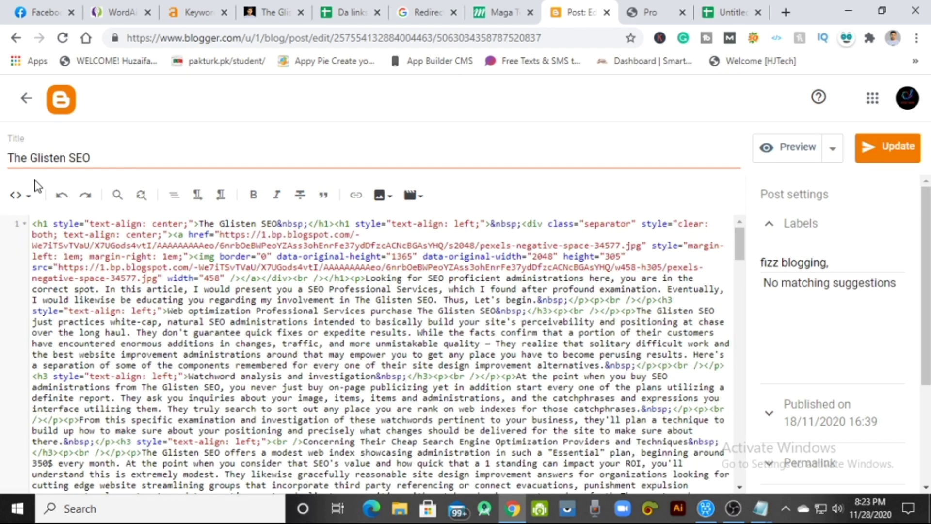
# - Delete all the old Maga Tech Blog hyperlinks after the article text in the post's HTML
pyautogui.scroll(-20, 189, 335)
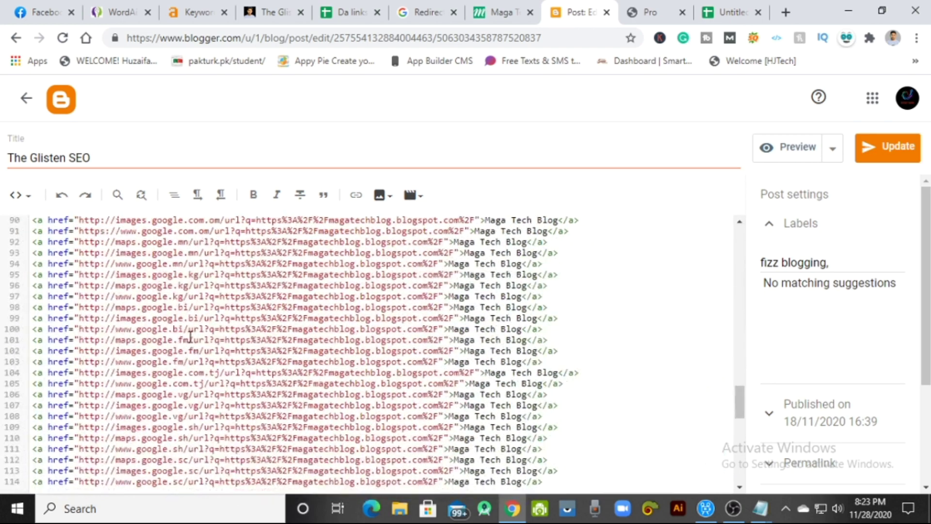
pyautogui.scroll(-15, 189, 334)
pyautogui.moveTo(580, 464); pyautogui.dragTo(22, 455)
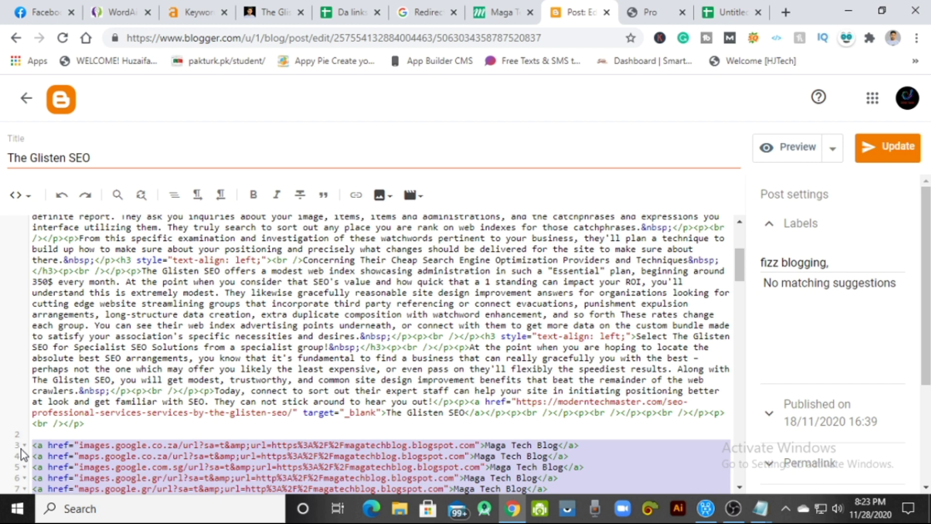
pyautogui.press('Delete')
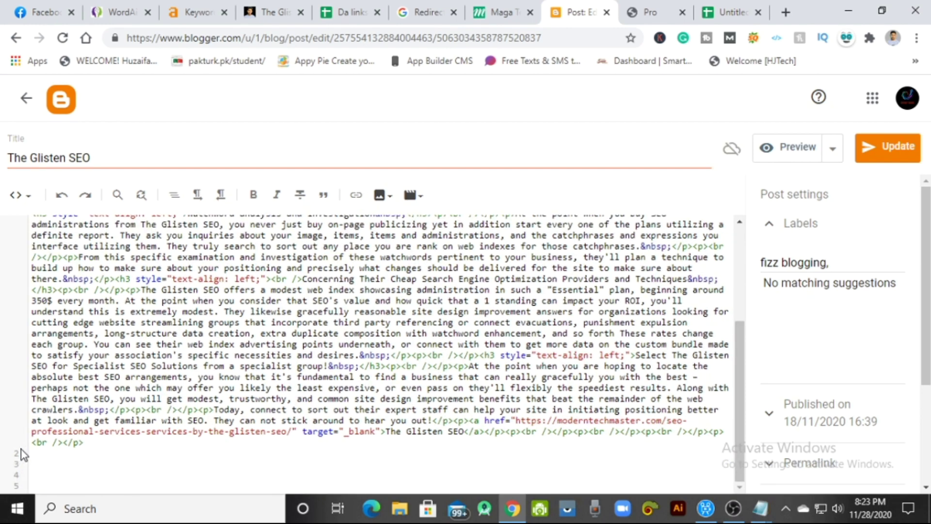
# - Paste the newly generated hyperlinks at the end of the post's HTML, look through them, and update the post
pyautogui.hotkey('ctrl', 'v')
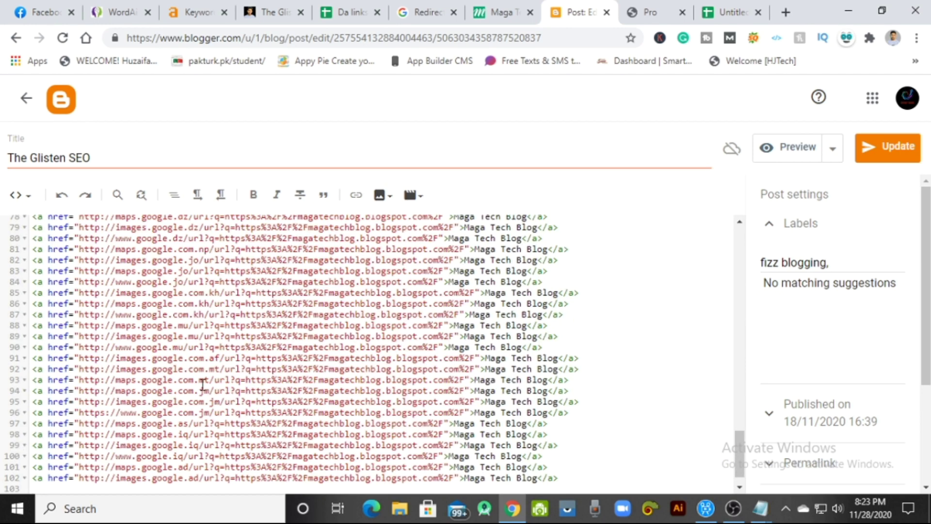
pyautogui.scroll(15, 204, 383)
pyautogui.scroll(5, 203, 385)
pyautogui.scroll(-5, 218, 403)
pyautogui.scroll(5, 242, 427)
pyautogui.scroll(-3, 276, 458)
pyautogui.scroll(-7, 276, 459)
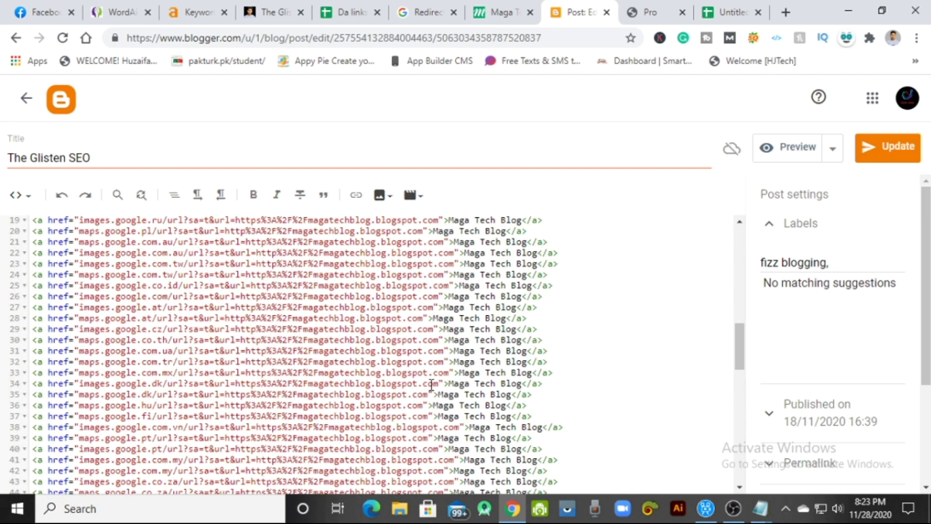
pyautogui.click(885, 150)
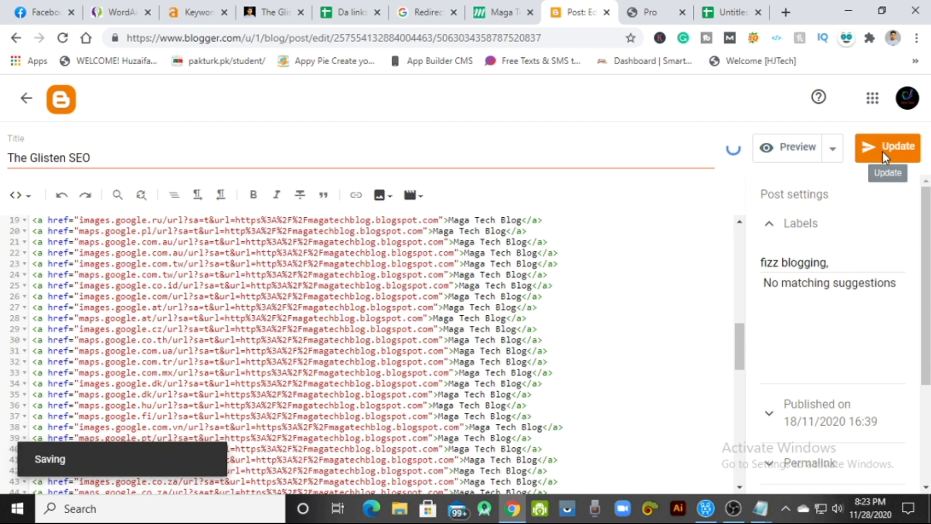
# - Preview the updated post and examine the Maga Tech Blog links below the article
pyautogui.click(470, 6)
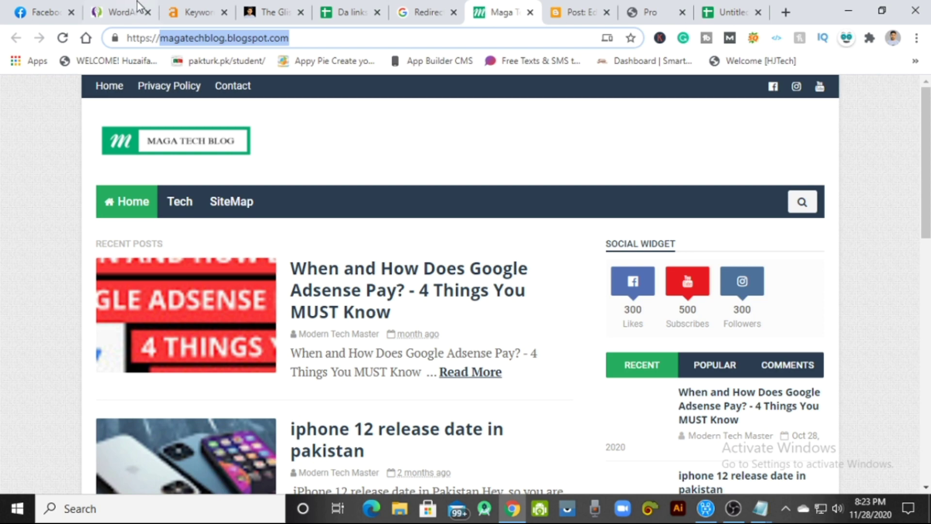
pyautogui.click(575, 8)
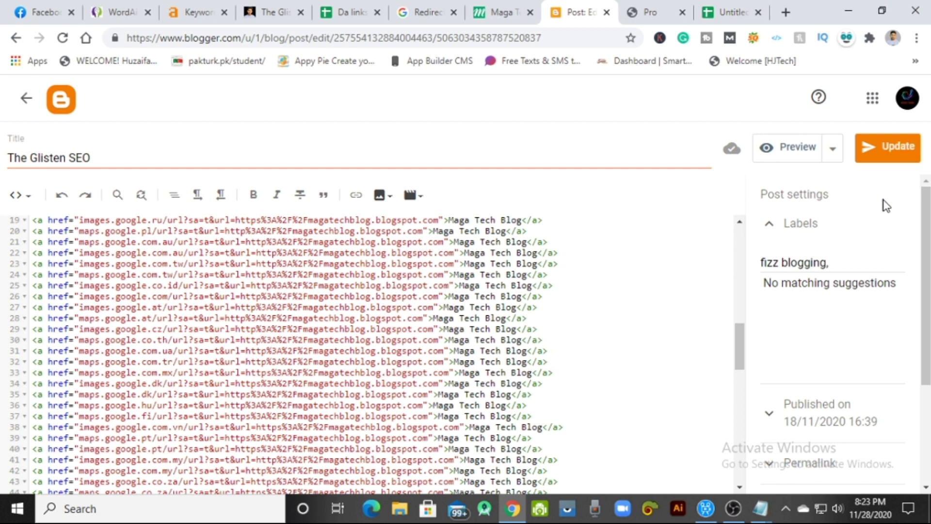
pyautogui.rightClick(815, 147)
pyautogui.click(729, 189)
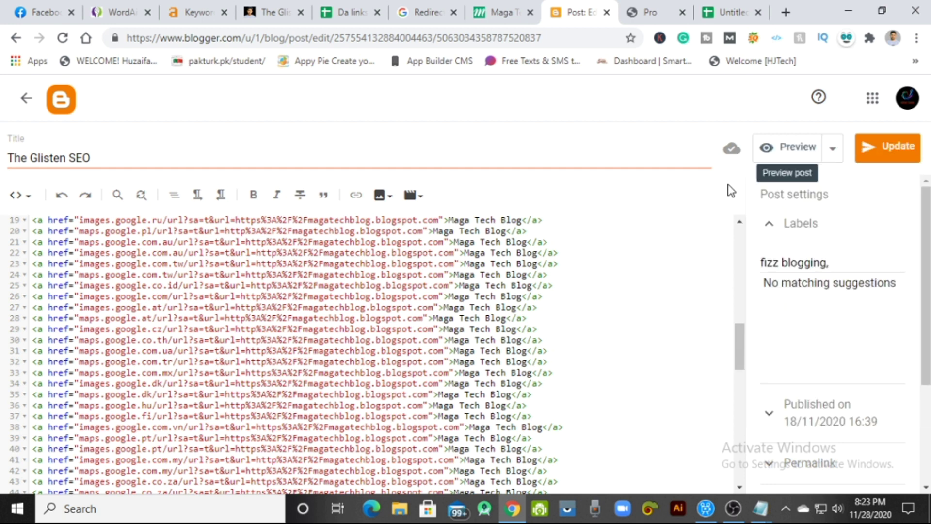
pyautogui.click(832, 155)
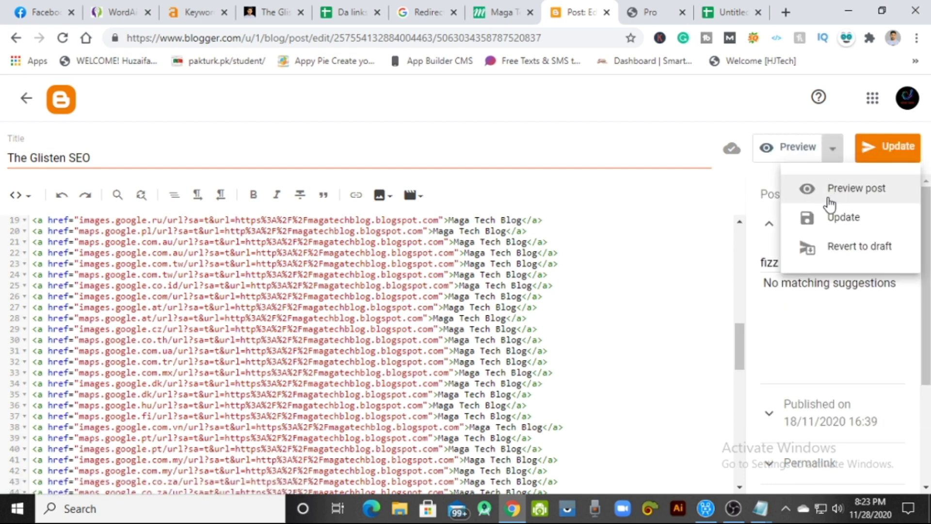
pyautogui.click(805, 191)
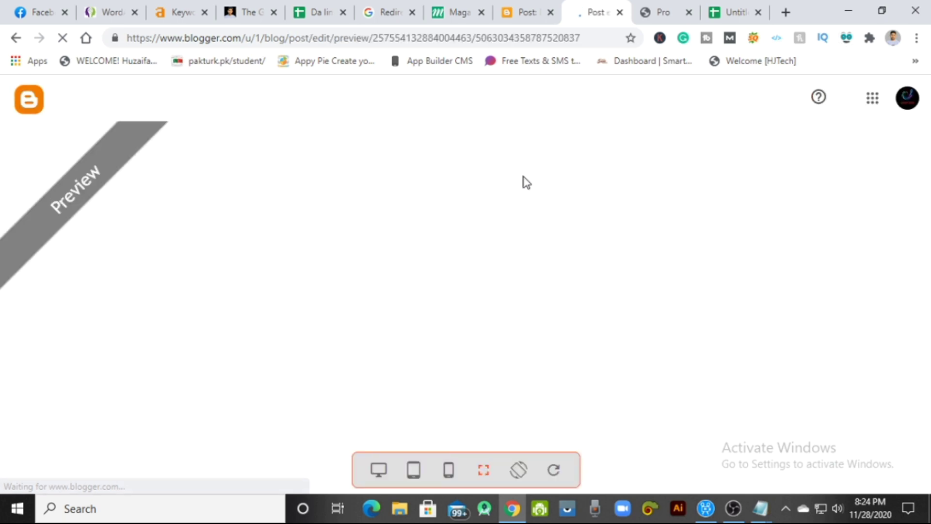
pyautogui.scroll(-15, 584, 357)
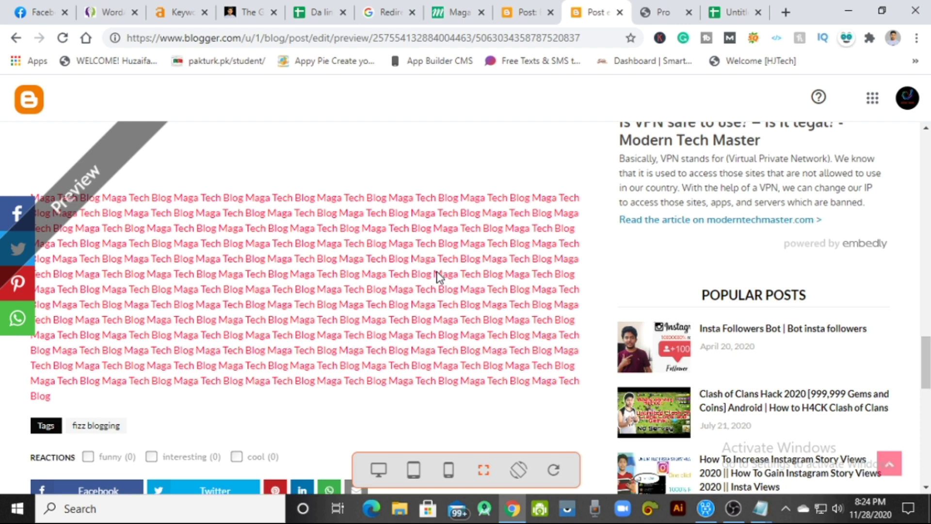
# - Go to fizzblogging.blogspot.com and open the published The Glisten SEO post
pyautogui.scroll(-12, 439, 276)
pyautogui.scroll(5, 436, 275)
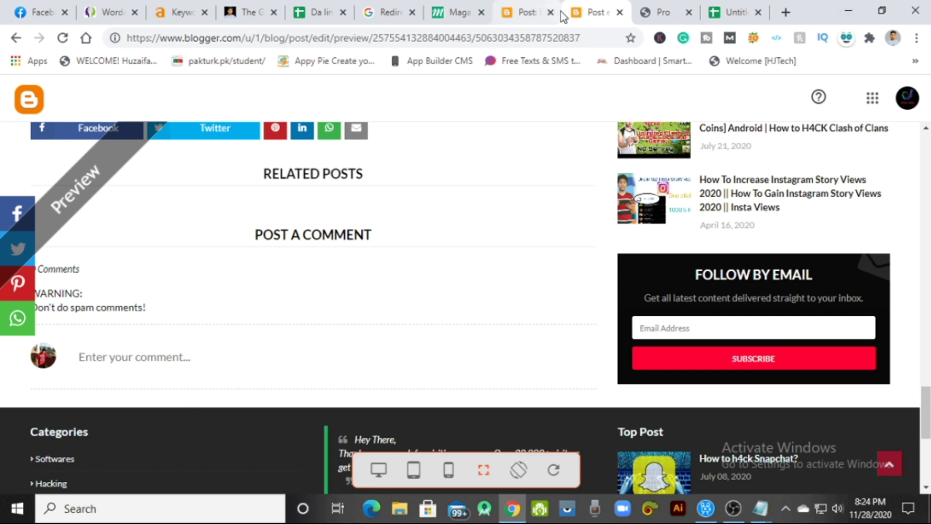
pyautogui.click(559, 39)
pyautogui.write('fizzblogging.blogspot.com')
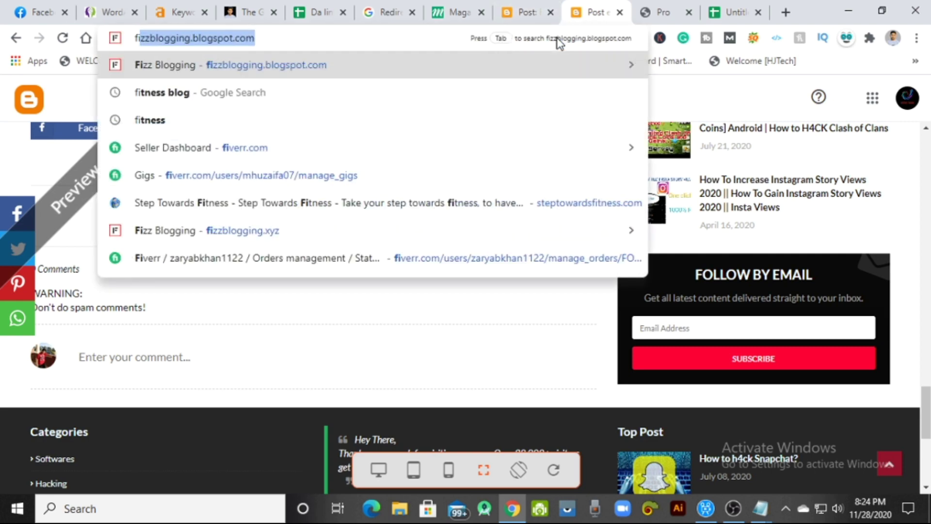
pyautogui.press('Return')
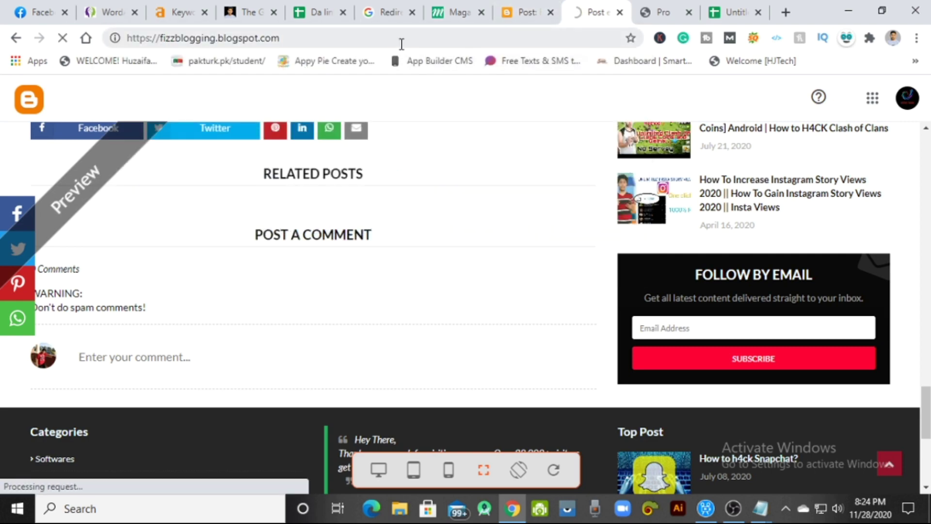
pyautogui.scroll(-4, 290, 230)
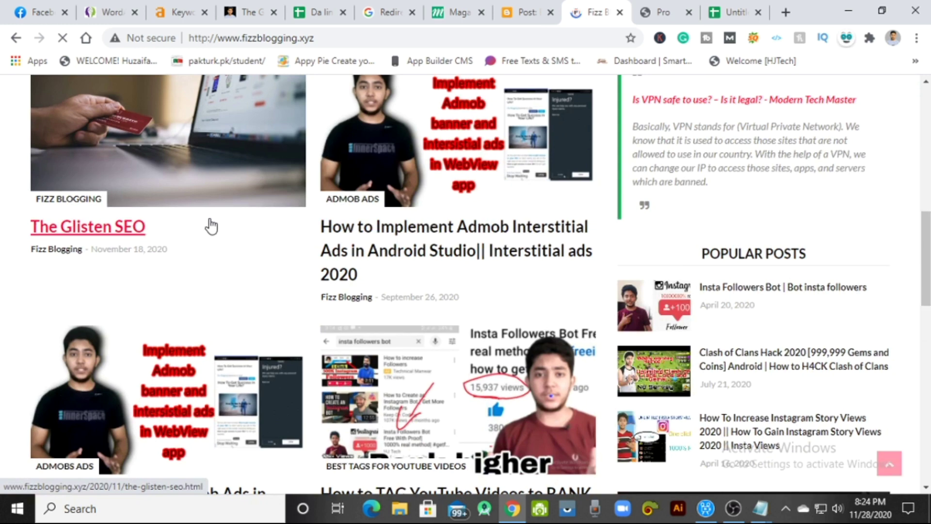
pyautogui.click(226, 211)
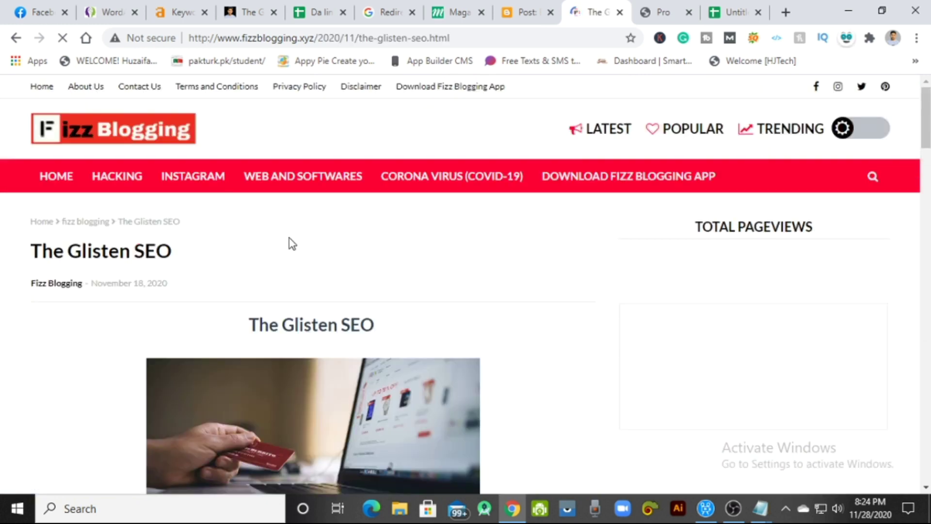
# - Open the comment form below The Glisten SEO article
pyautogui.scroll(-20, 291, 241)
pyautogui.scroll(-15, 291, 252)
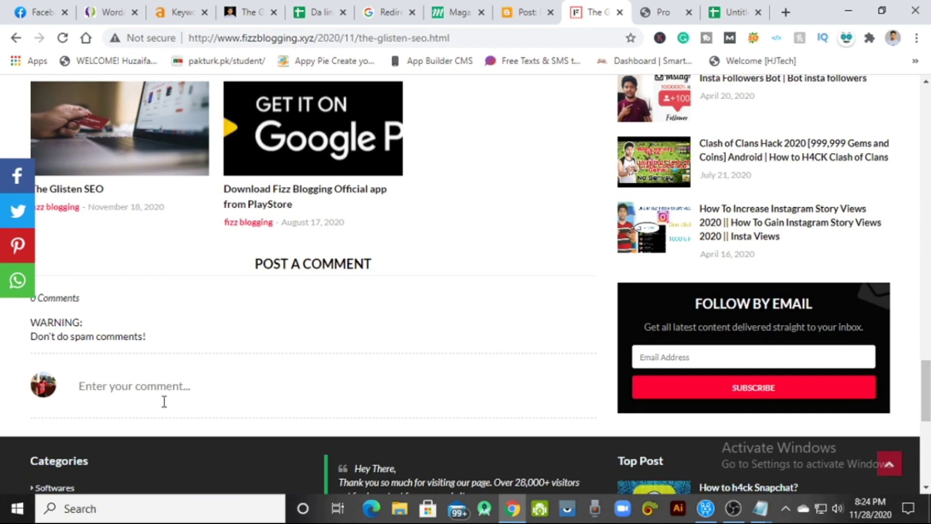
pyautogui.click(164, 402)
pyautogui.scroll(-5, 160, 401)
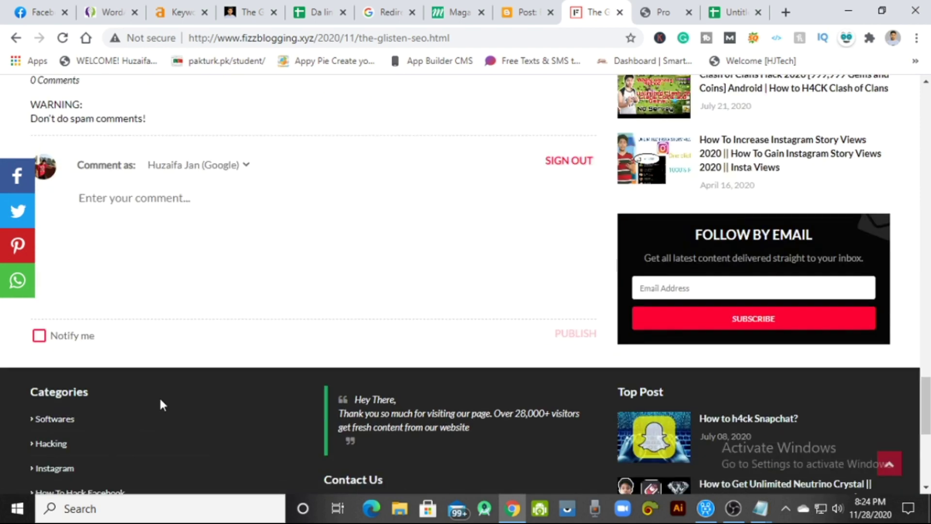
# - Try to publish the full list of generated Maga Tech Blog hyperlinks as a comment on the post
pyautogui.click(122, 274)
pyautogui.hotkey('ctrl', 'v')
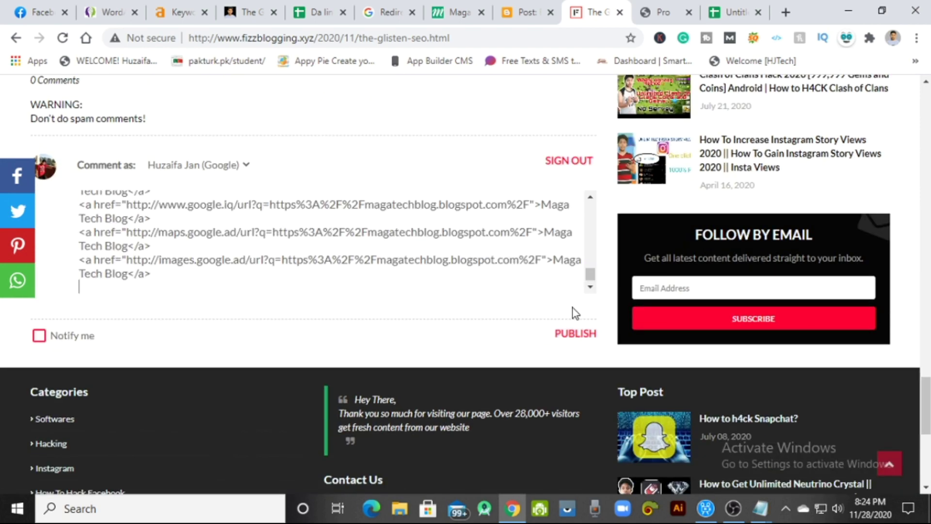
pyautogui.click(582, 341)
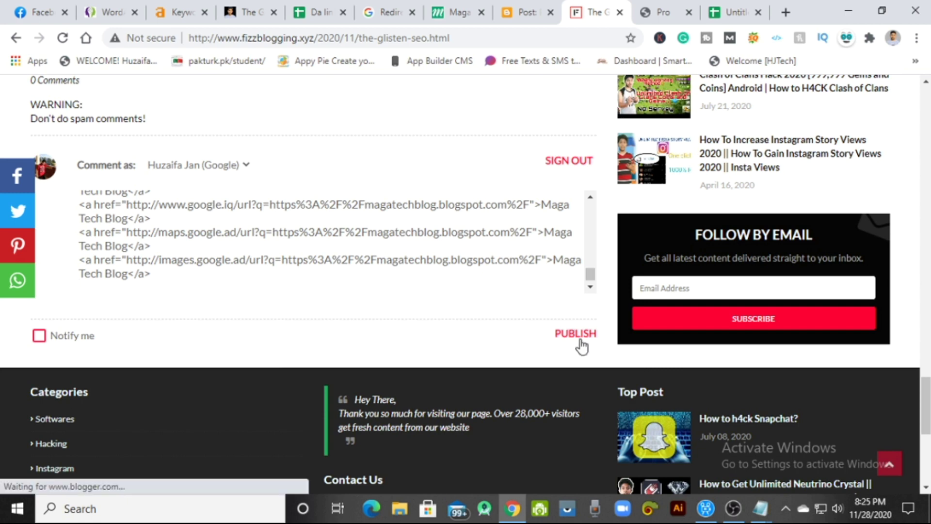
pyautogui.scroll(1, 410, 399)
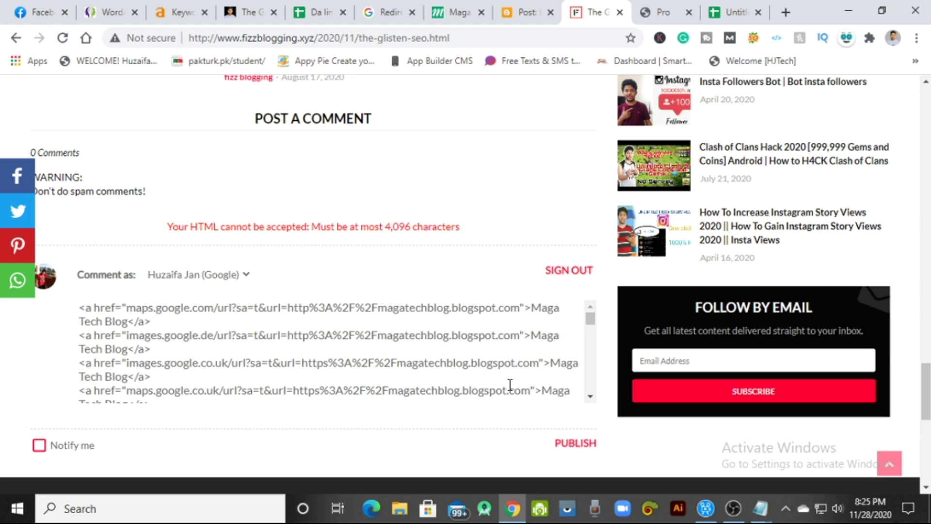
# - Replace the comment text with a shorter set of Maga Tech Blog hyperlinks, publish it, and look over the posted comment
pyautogui.moveTo(83, 309); pyautogui.dragTo(59, 39)
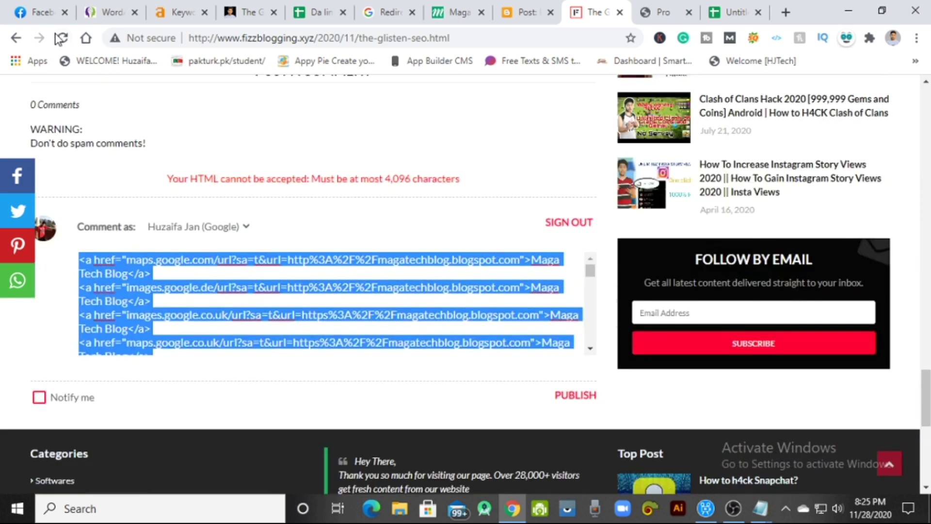
pyautogui.hotkey('ctrl', 'v')
pyautogui.click(589, 398)
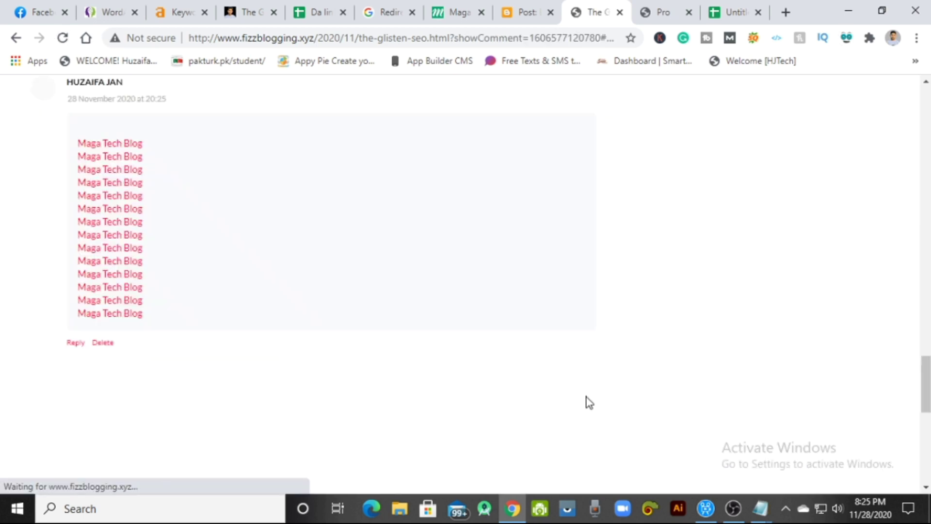
pyautogui.scroll(9, 586, 401)
pyautogui.scroll(-6, 154, 297)
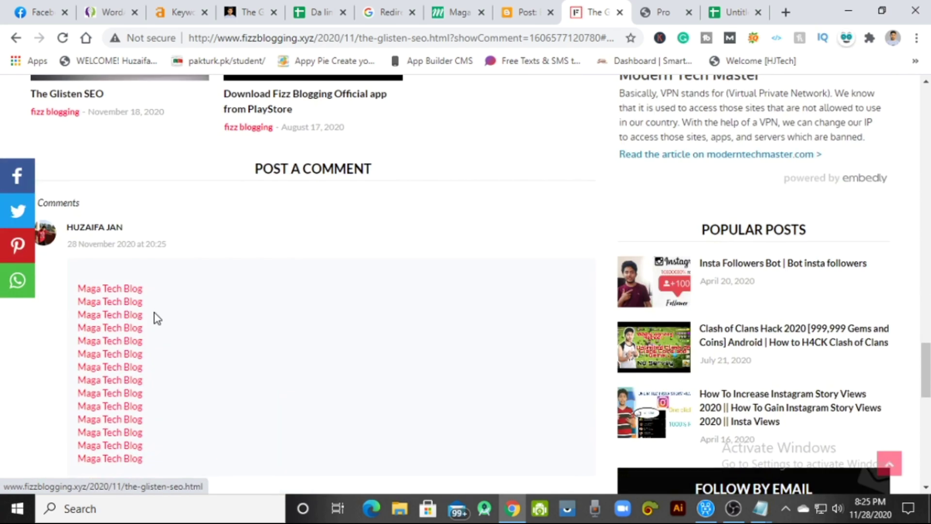
pyautogui.scroll(6, 453, 380)
pyautogui.scroll(-9, 453, 381)
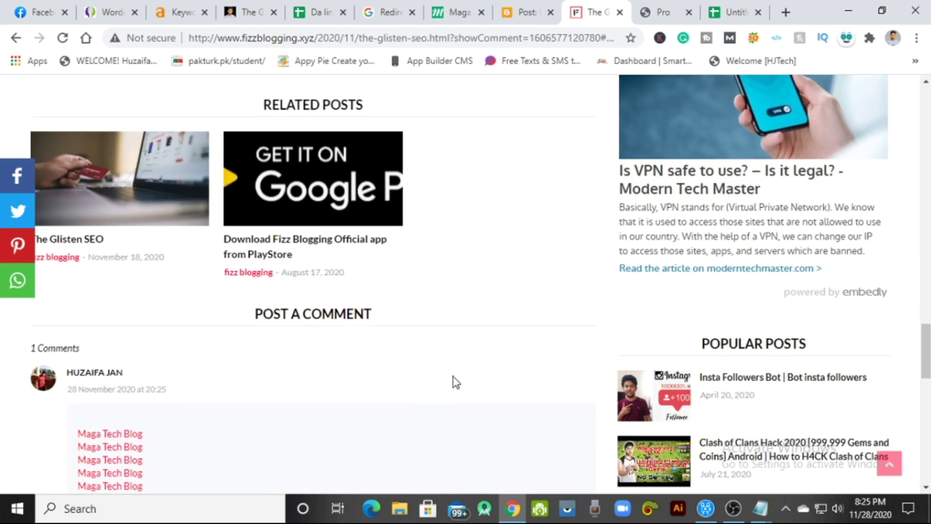